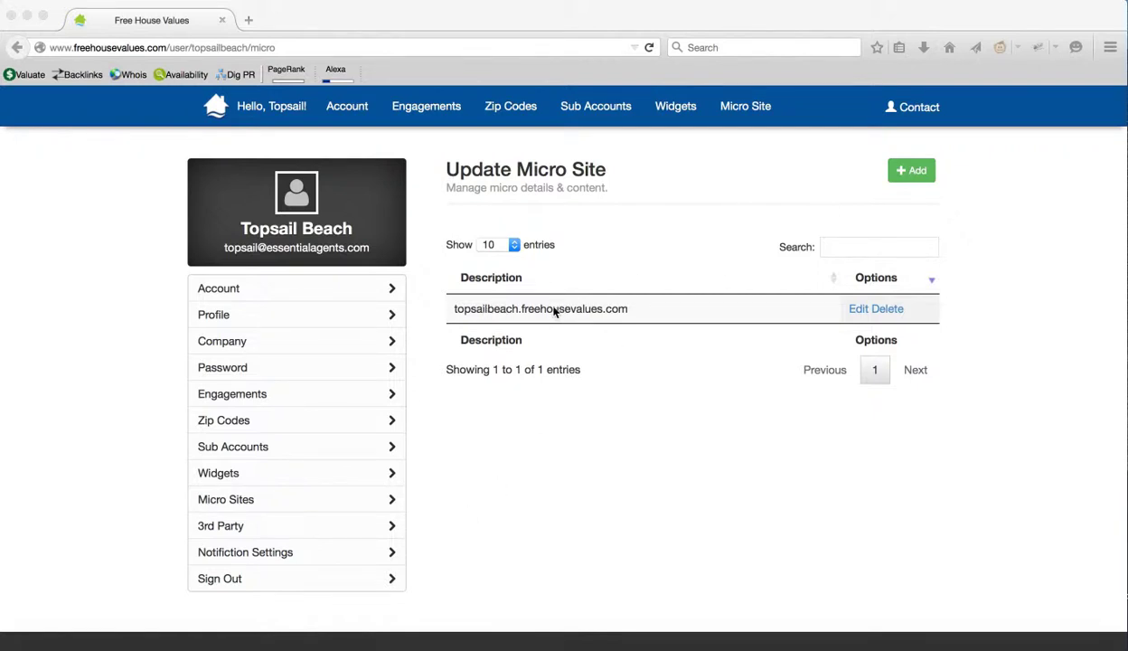
# Start adding a new micro site and enter surfcity as its subdomain
pyautogui.click(918, 175)
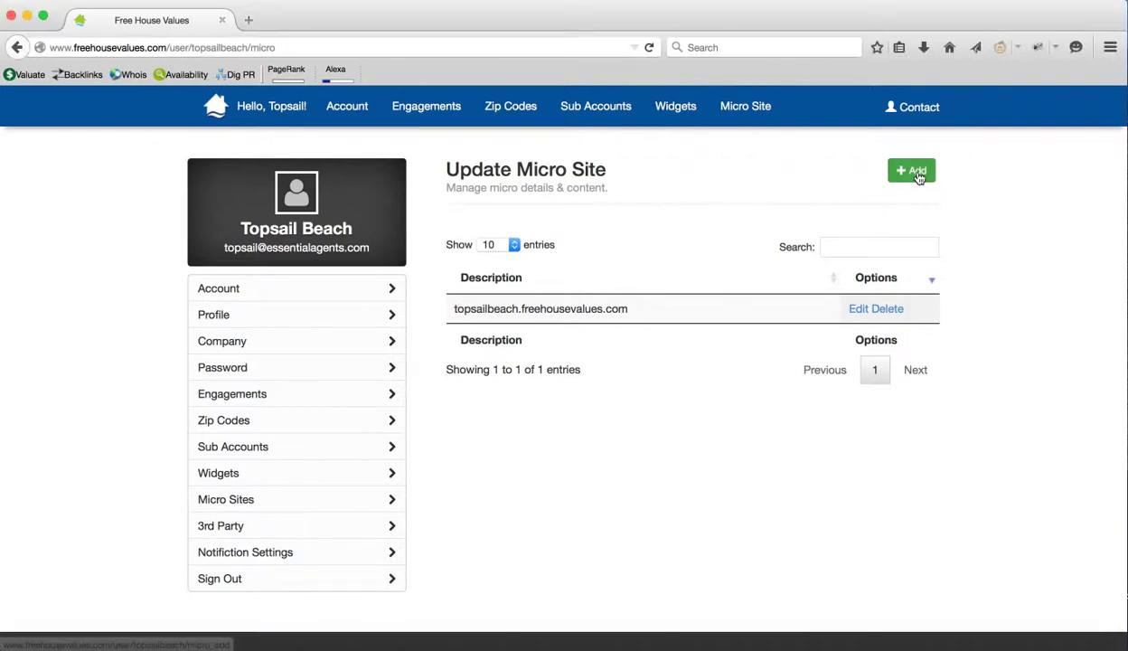
pyautogui.click(918, 175)
pyautogui.click(578, 321)
pyautogui.write('surfcity')
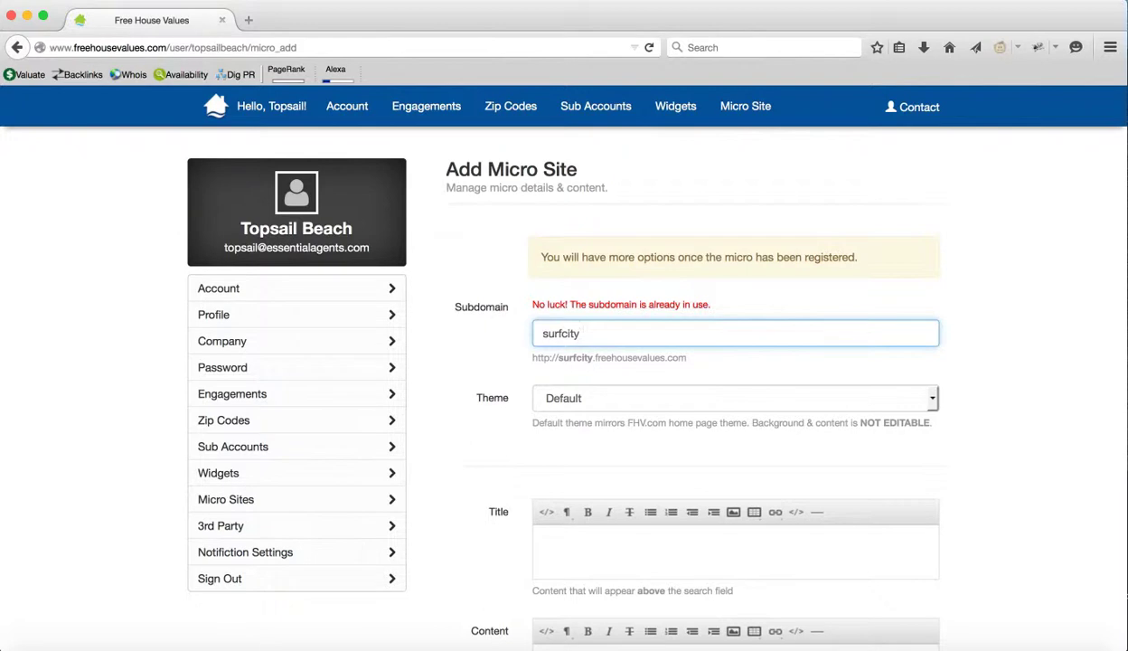
# Try surfcityhomes, surfcitync and surfcitybeach as alternative subdomains for the new micro site
pyautogui.write('homes')
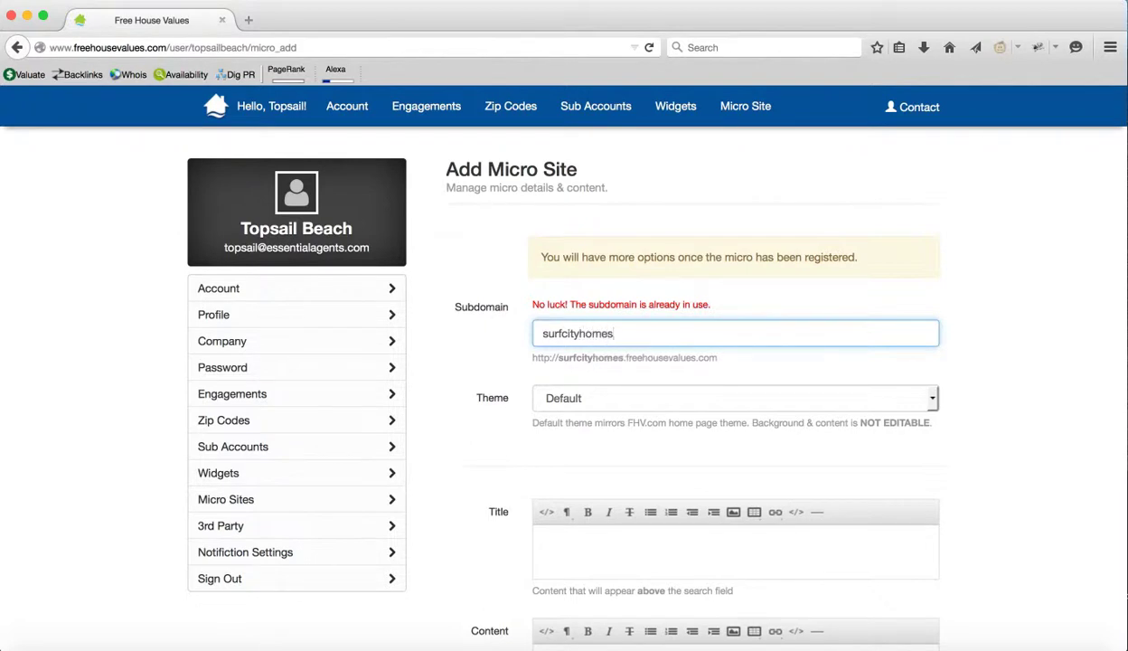
pyautogui.press('BackSpace')
pyautogui.press('BackSpace')
pyautogui.press('BackSpace')
pyautogui.press('BackSpace')
pyautogui.press('BackSpace')
pyautogui.write('nc')
pyautogui.press('BackSpace')
pyautogui.press('BackSpace')
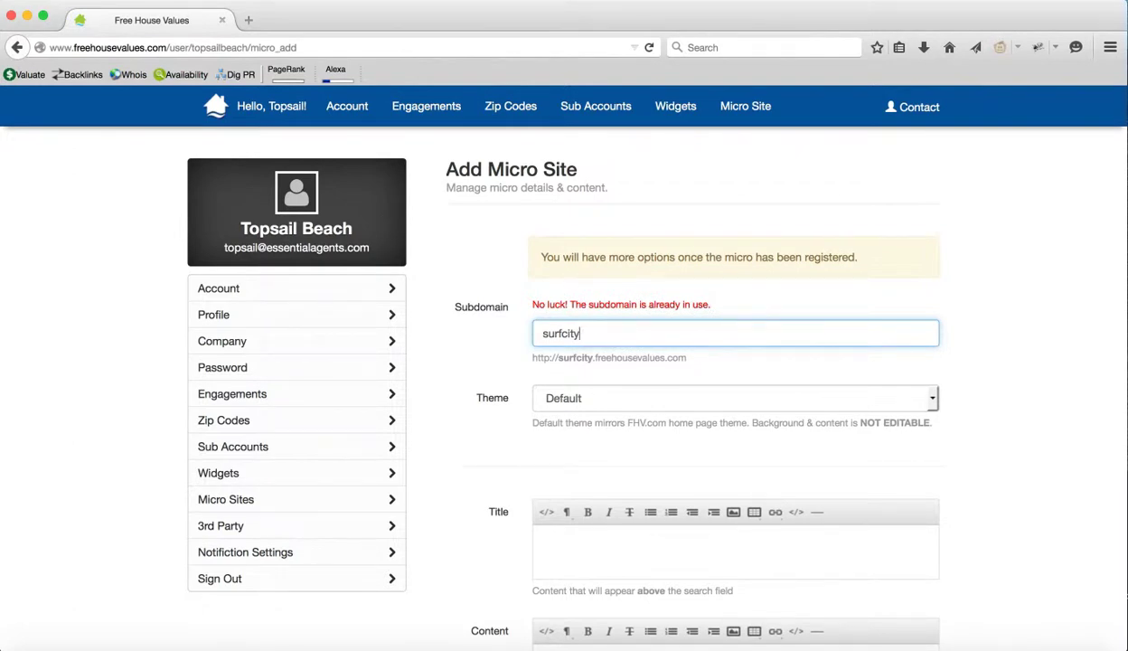
pyautogui.write('beach')
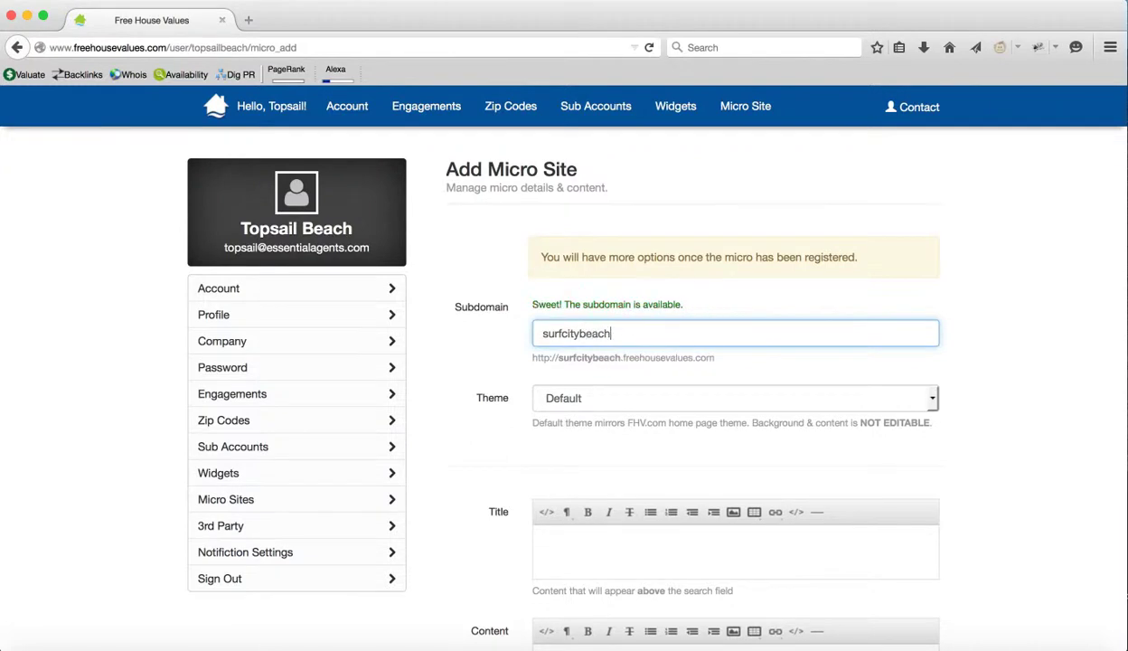
pyautogui.press('BackSpace')
pyautogui.press('BackSpace')
pyautogui.press('BackSpace')
pyautogui.press('BackSpace')
pyautogui.press('BackSpace')
# Set the micro site's subdomain to surfcityvalues and its theme to Custom
pyautogui.write('values')
pyautogui.press('Tab')
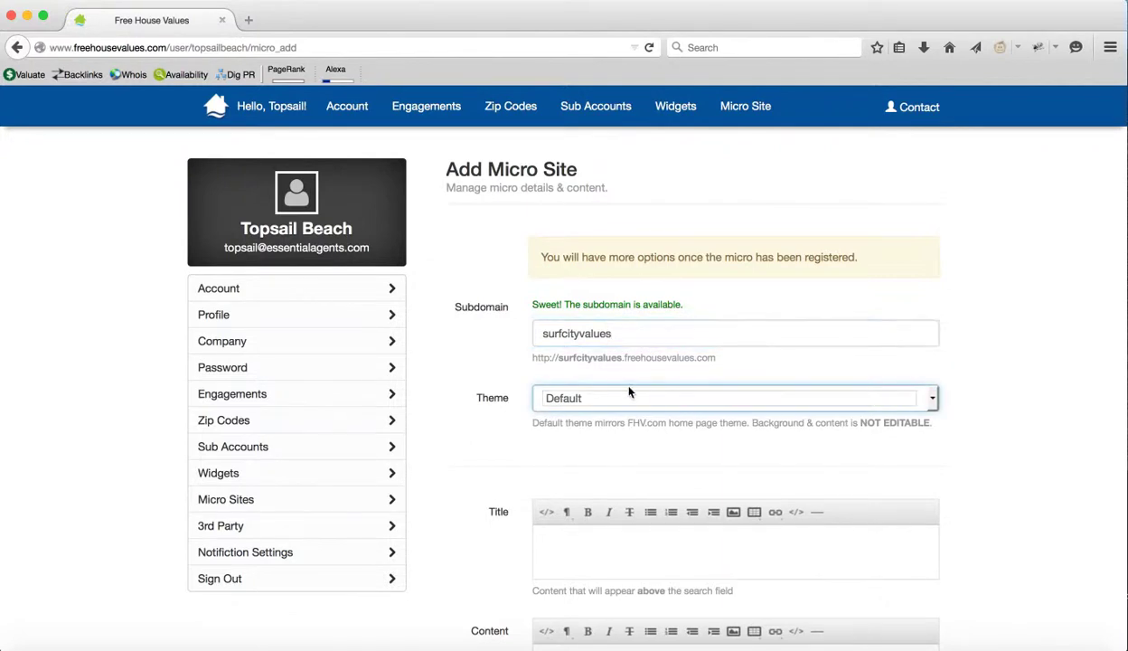
pyautogui.scroll(-2, 625, 400)
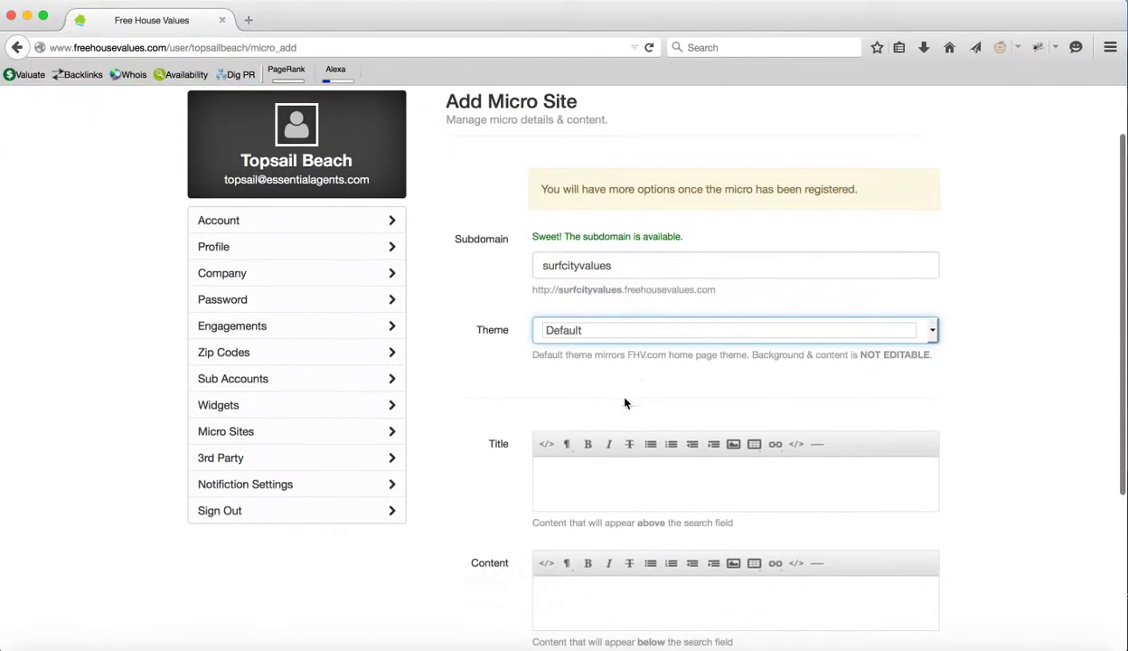
pyautogui.click(618, 335)
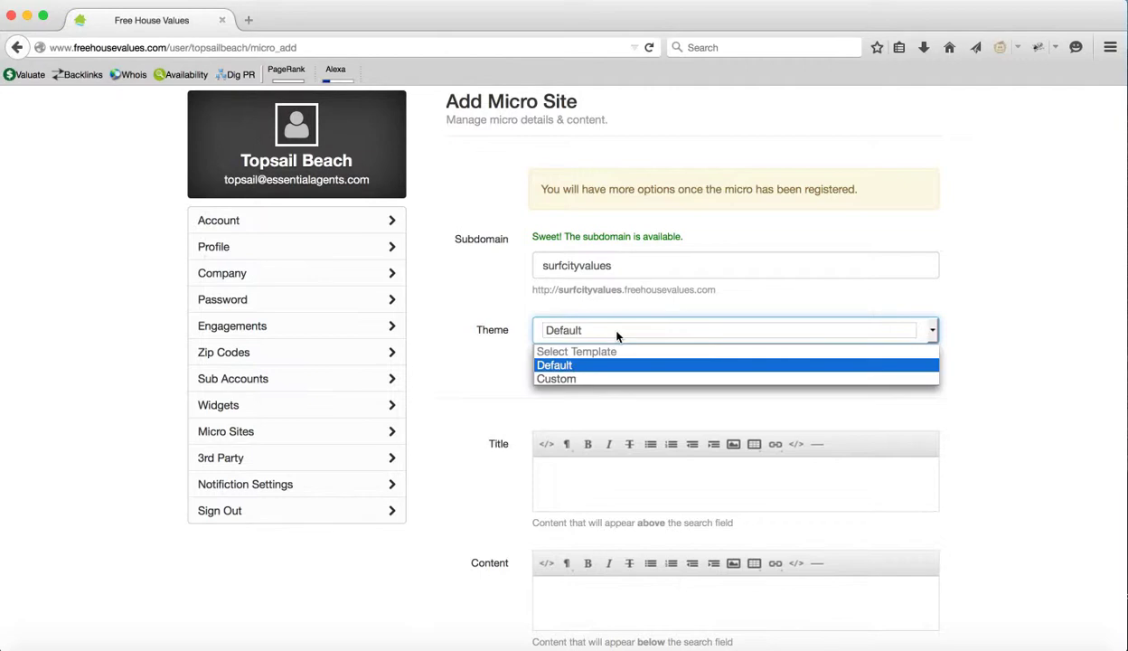
pyautogui.click(598, 378)
# Enter "What Is Your Surf City Home Worth?" as the title above the search field
pyautogui.scroll(-3, 594, 384)
pyautogui.click(578, 358)
pyautogui.write('What Is Your Surf')
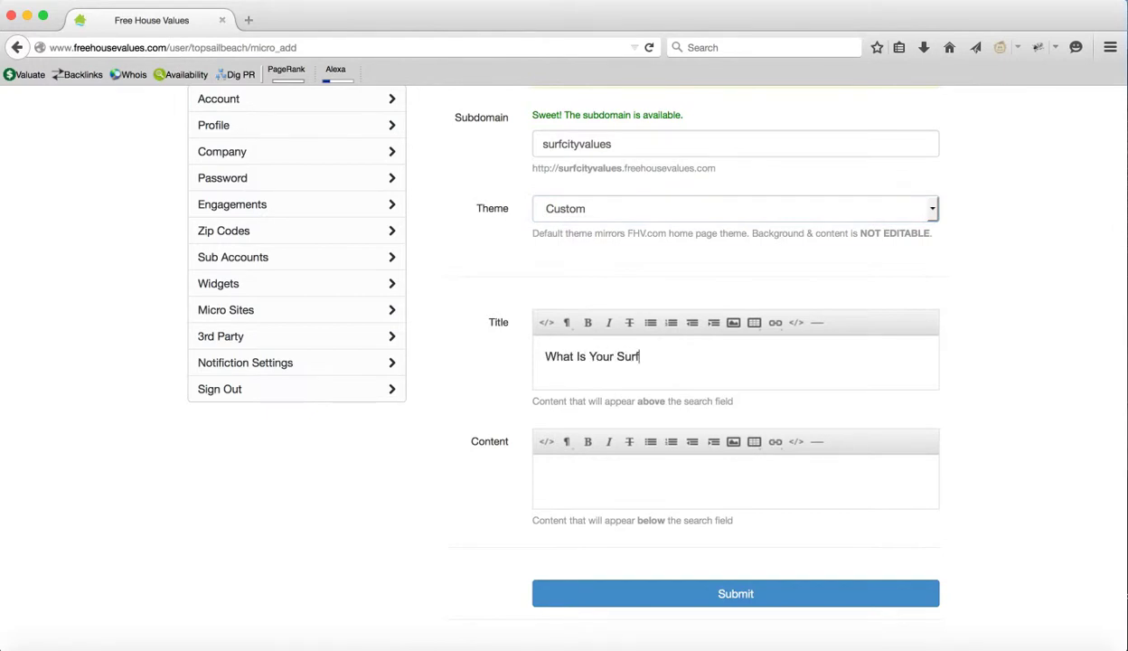
pyautogui.write(' City Home Worth?')
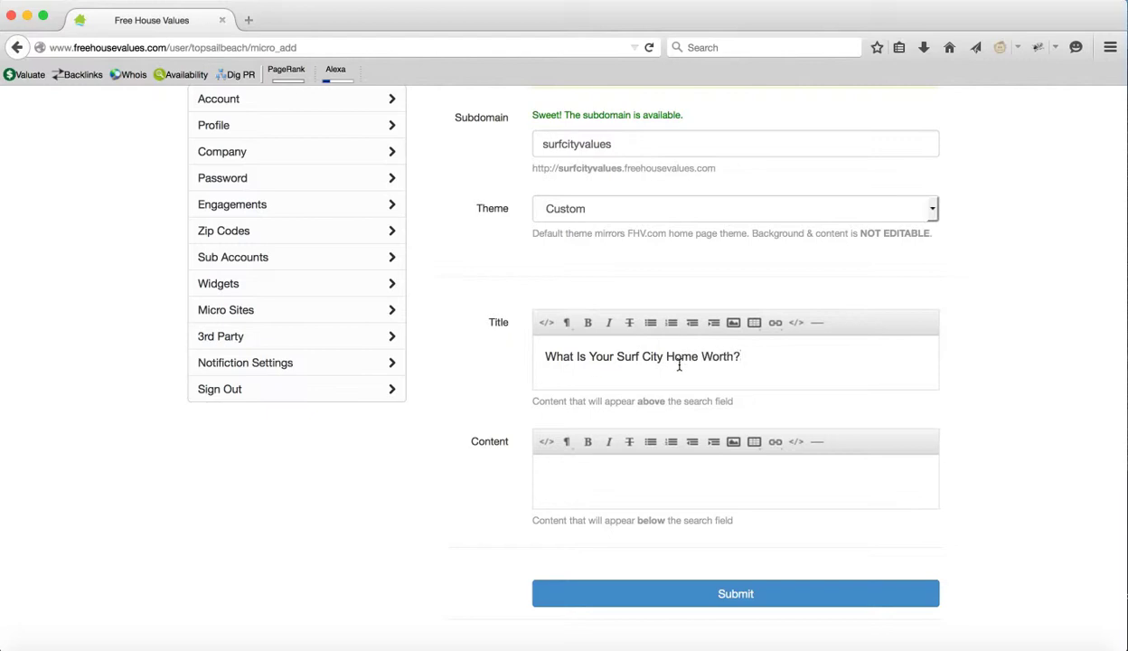
# Format the whole title text as Header 2
pyautogui.moveTo(743, 356); pyautogui.dragTo(542, 356)
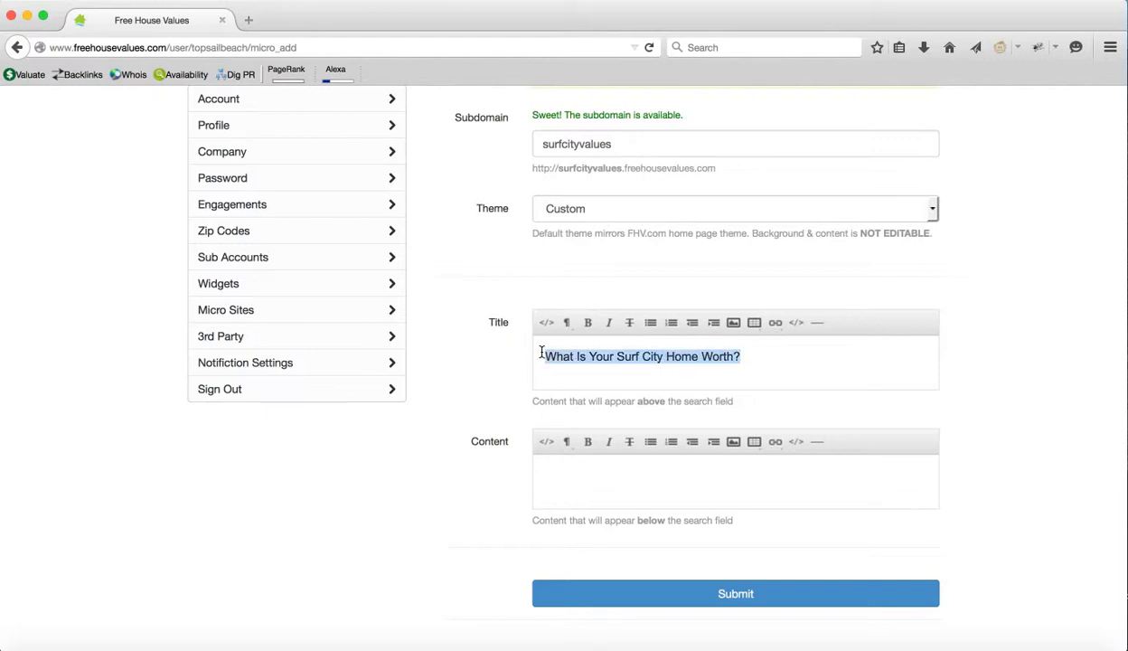
pyautogui.click(570, 326)
pyautogui.click(584, 409)
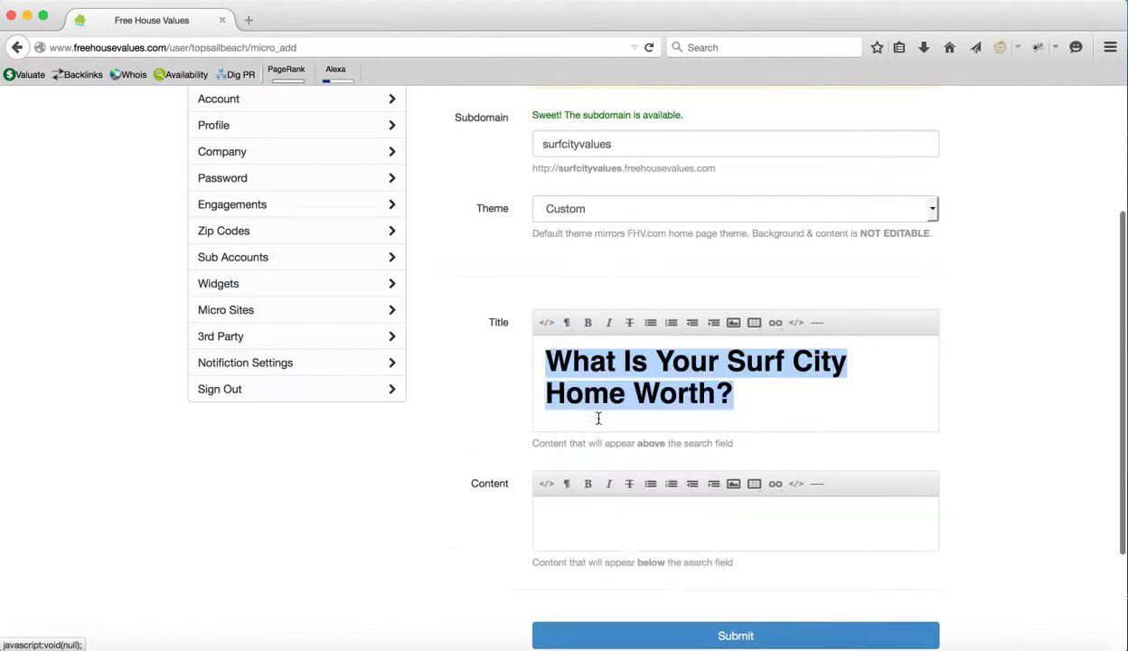
pyautogui.click(567, 323)
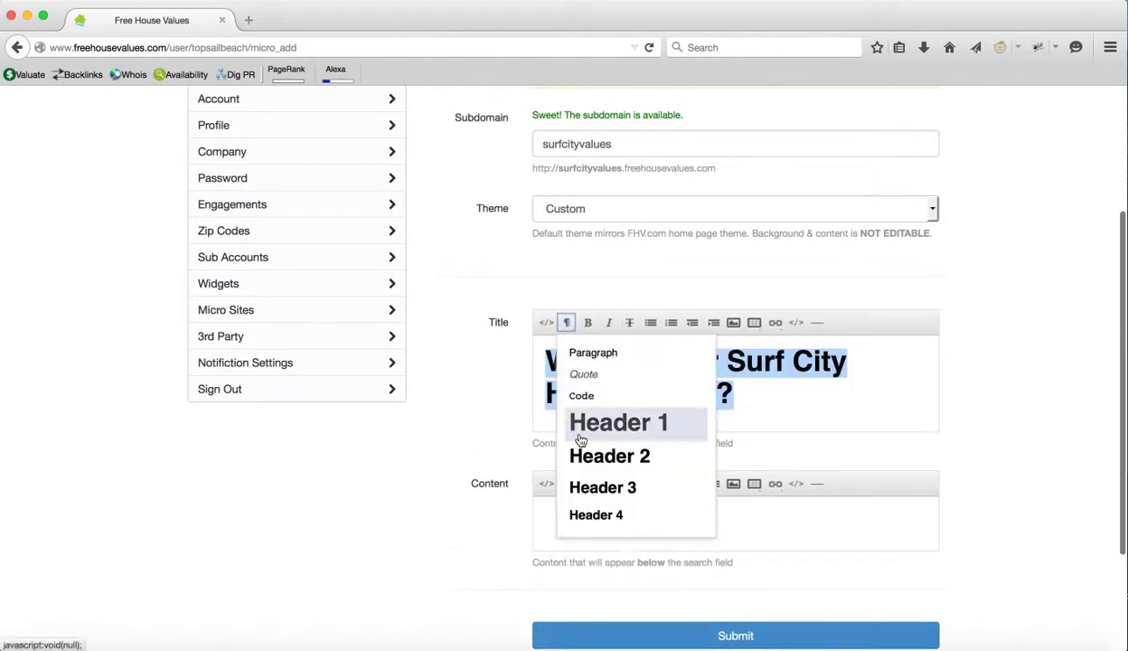
pyautogui.click(592, 457)
pyautogui.click(723, 375)
# Enter "see the latest 2015 values immediately!" as the content below the search field
pyautogui.scroll(-2, 732, 383)
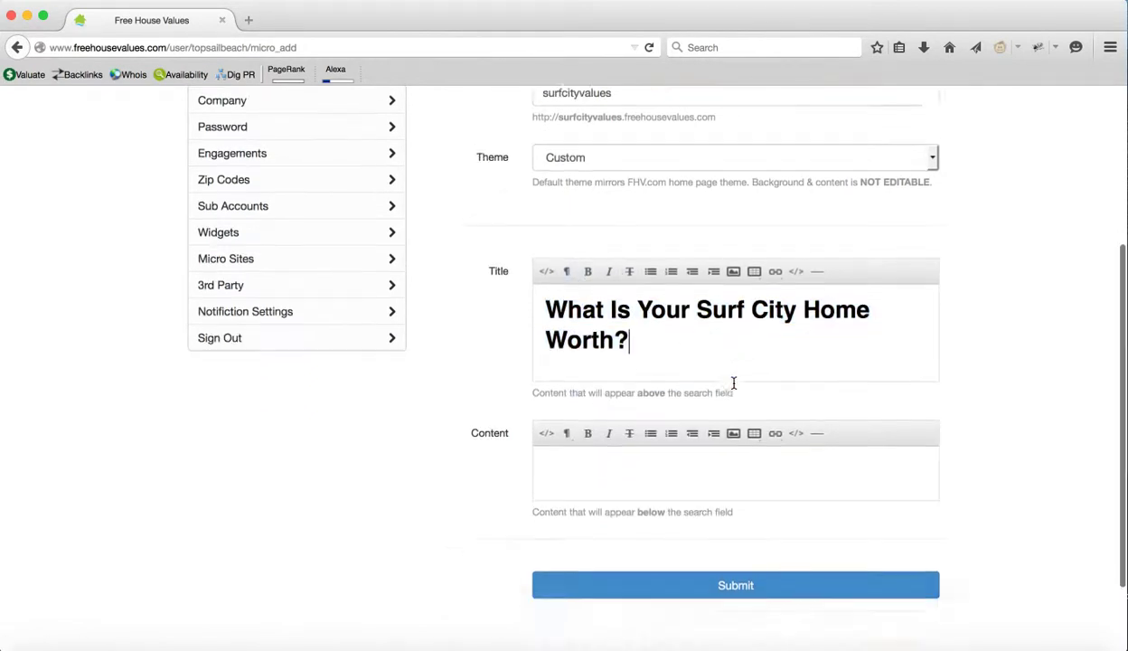
pyautogui.click(676, 453)
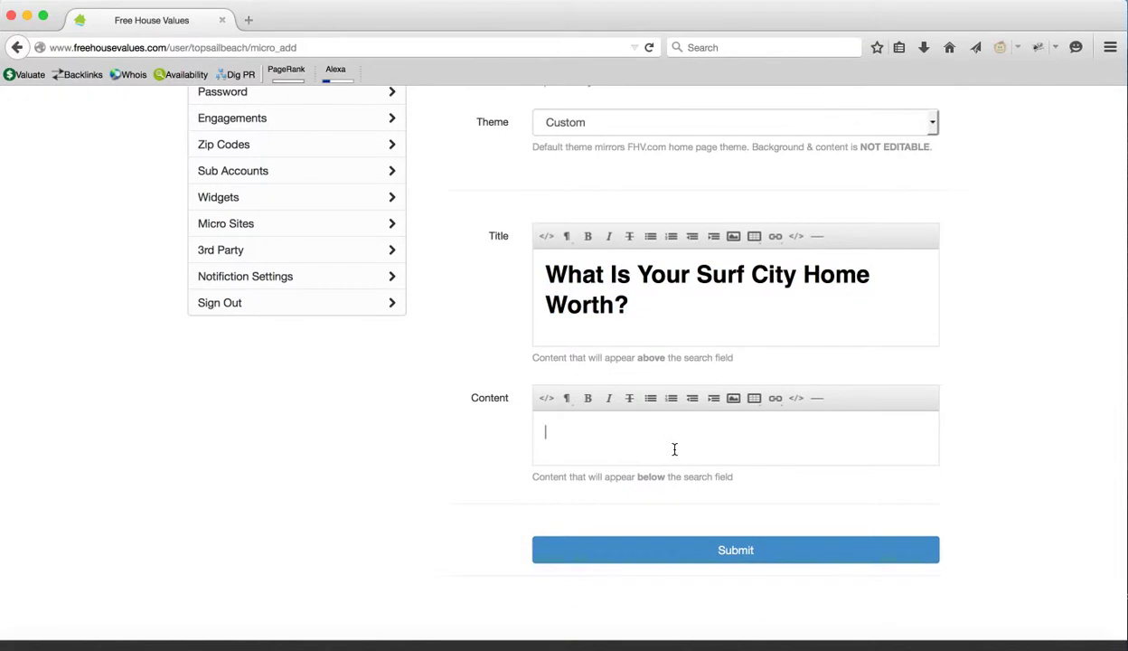
pyautogui.write('see the ')
pyautogui.write('2015')
pyautogui.press('BackSpace')
pyautogui.press('BackSpace')
pyautogui.press('BackSpace')
pyautogui.press('BackSpace')
pyautogui.press('BackSpace')
pyautogui.write('latest 2015 vlaues')
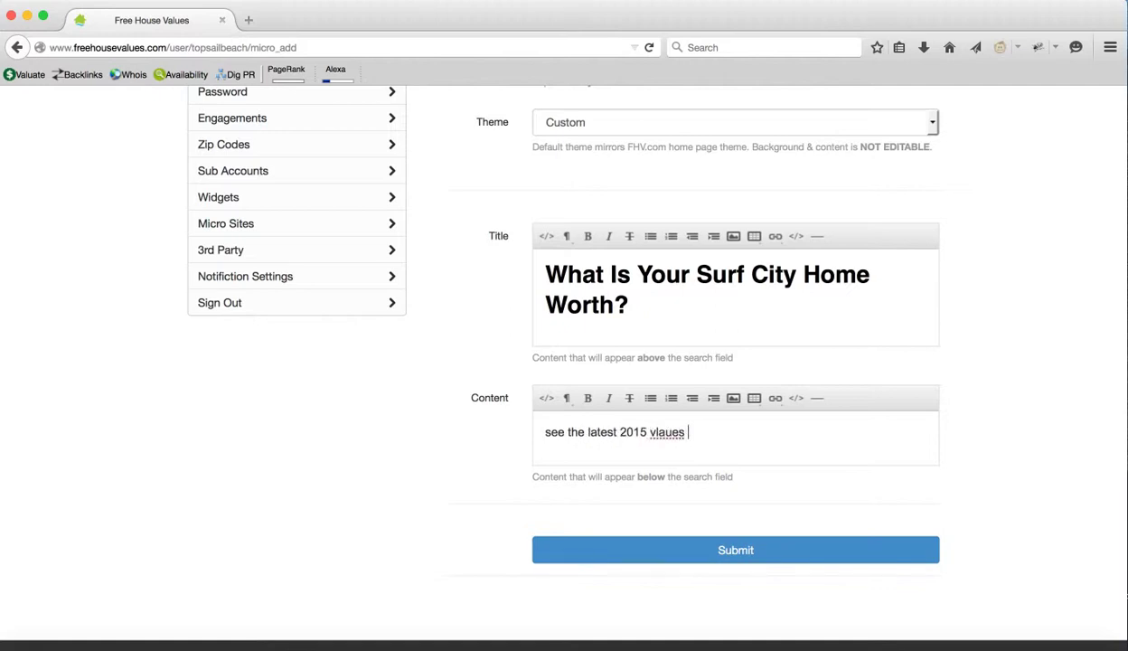
pyautogui.press('BackSpace')
pyautogui.press('BackSpace')
pyautogui.press('BackSpace')
pyautogui.press('BackSpace')
pyautogui.press('BackSpace')
pyautogui.press('BackSpace')
pyautogui.write('alues immediately!')
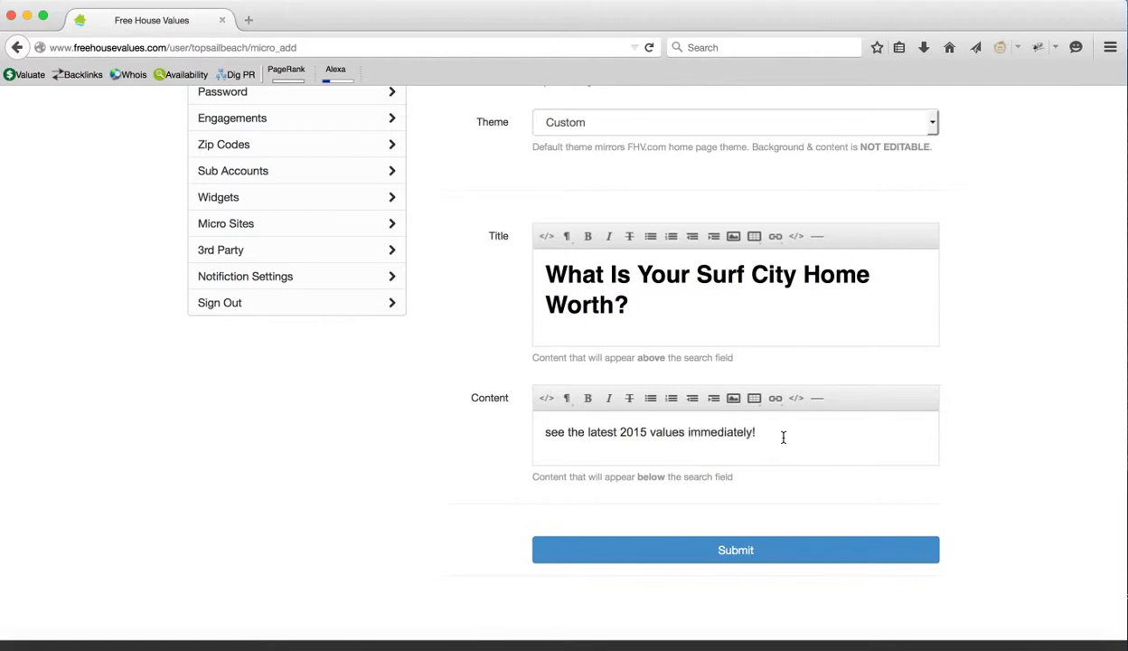
# Format the content text as Header 4 and submit the new micro site
pyautogui.moveTo(761, 431); pyautogui.dragTo(539, 426)
pyautogui.click(566, 399)
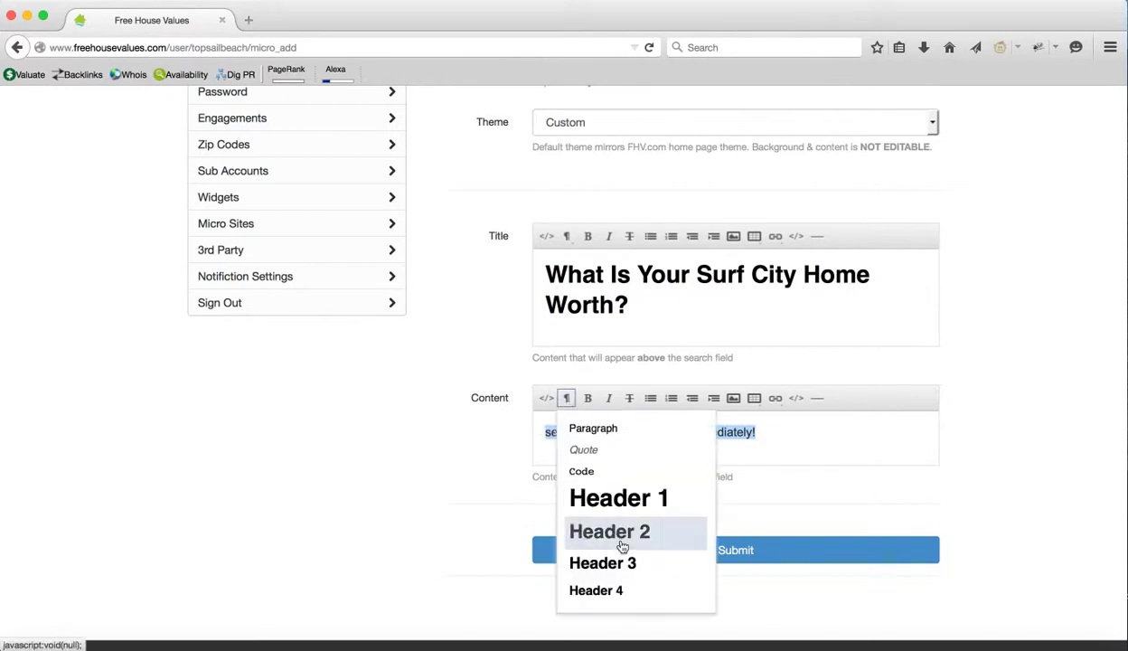
pyautogui.click(623, 590)
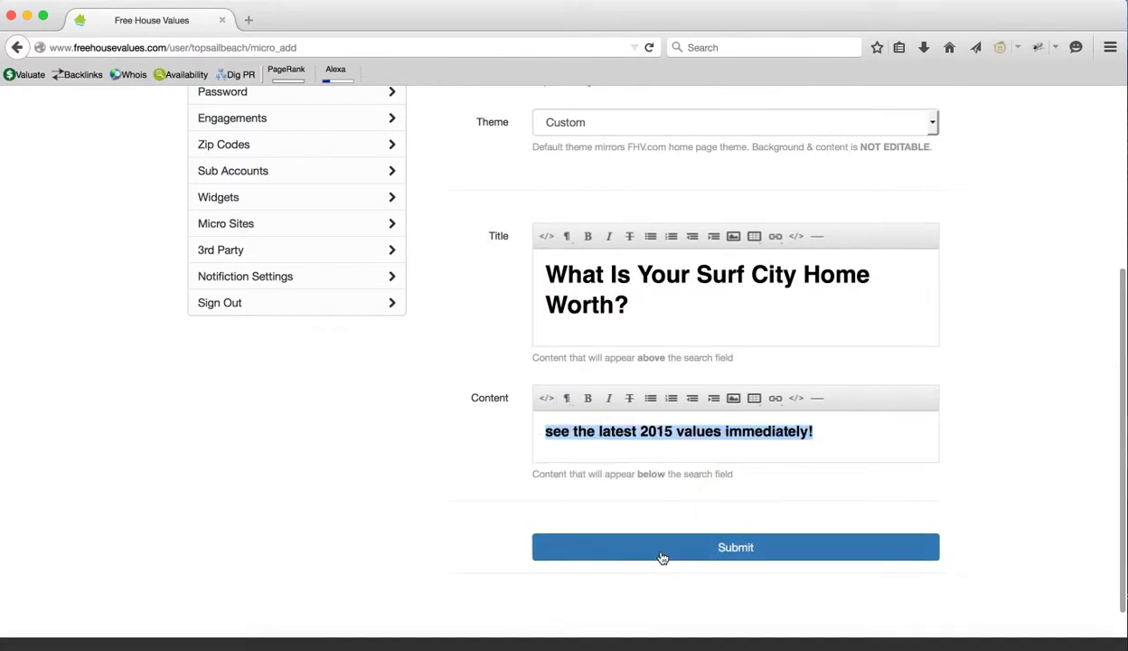
pyautogui.scroll(3, 681, 496)
pyautogui.scroll(-3, 682, 491)
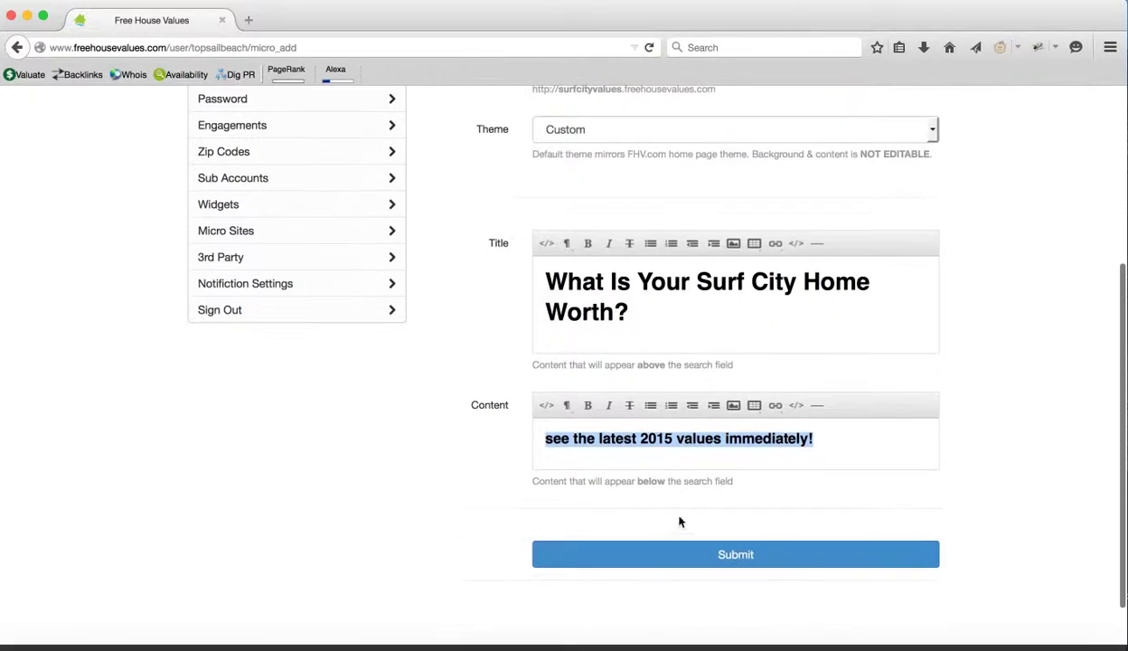
pyautogui.click(671, 555)
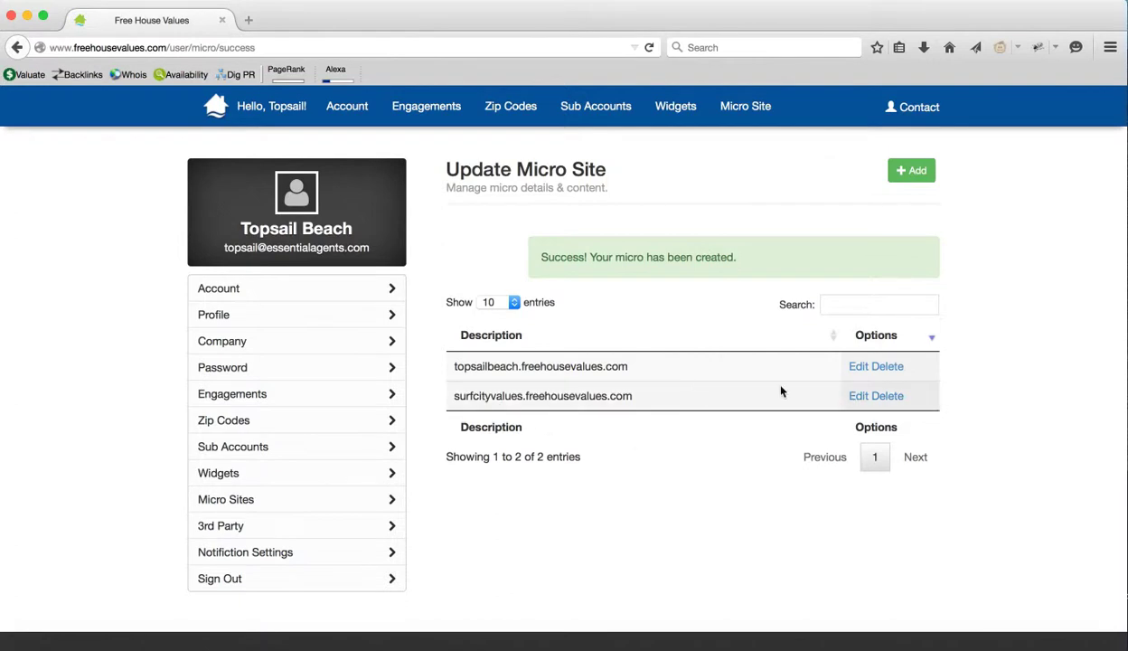
# Edit the surfcityvalues micro site's theme, uploading CarolinaBeachCover.jpg as the background image, and submit the change
pyautogui.click(858, 397)
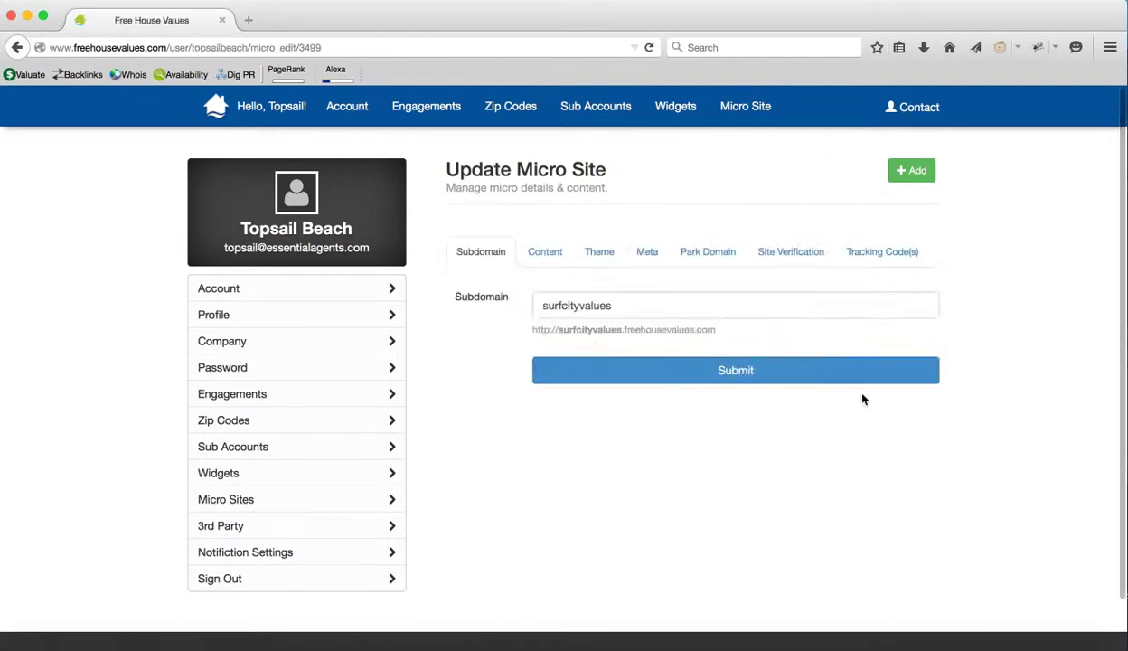
pyautogui.click(547, 251)
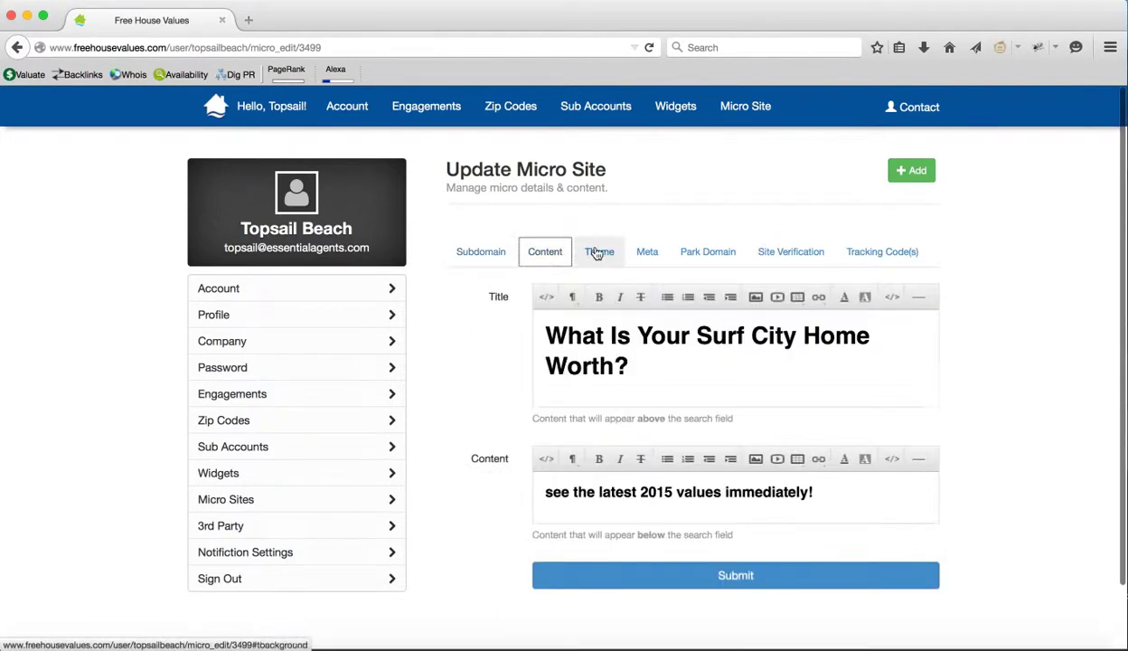
pyautogui.click(598, 253)
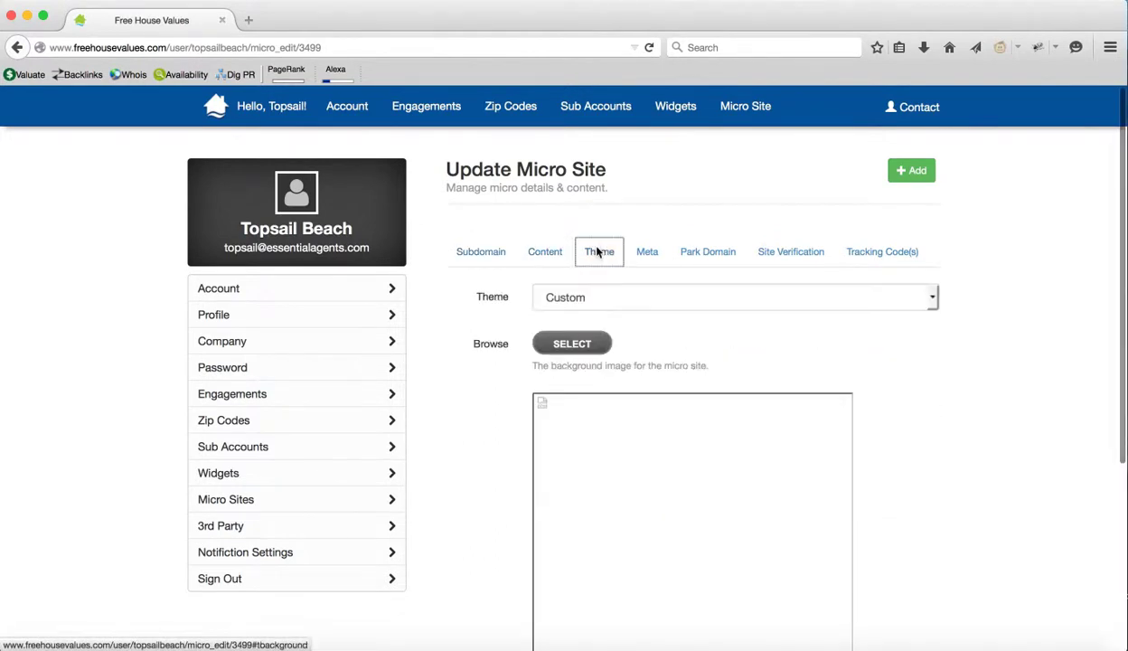
pyautogui.click(604, 305)
pyautogui.click(568, 345)
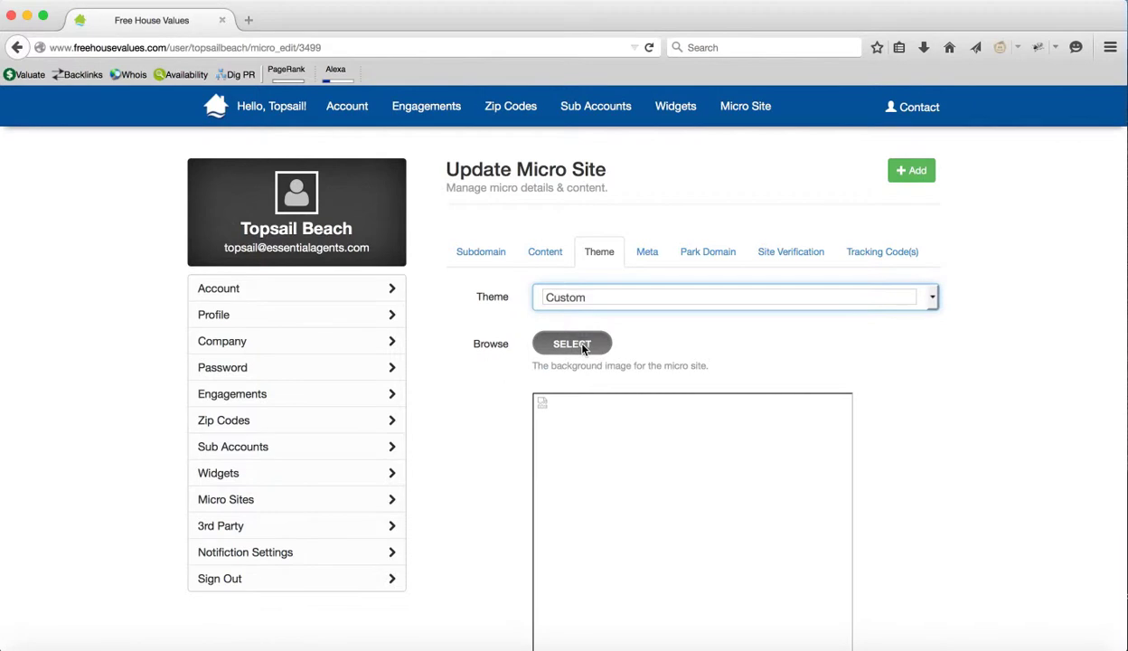
pyautogui.click(567, 336)
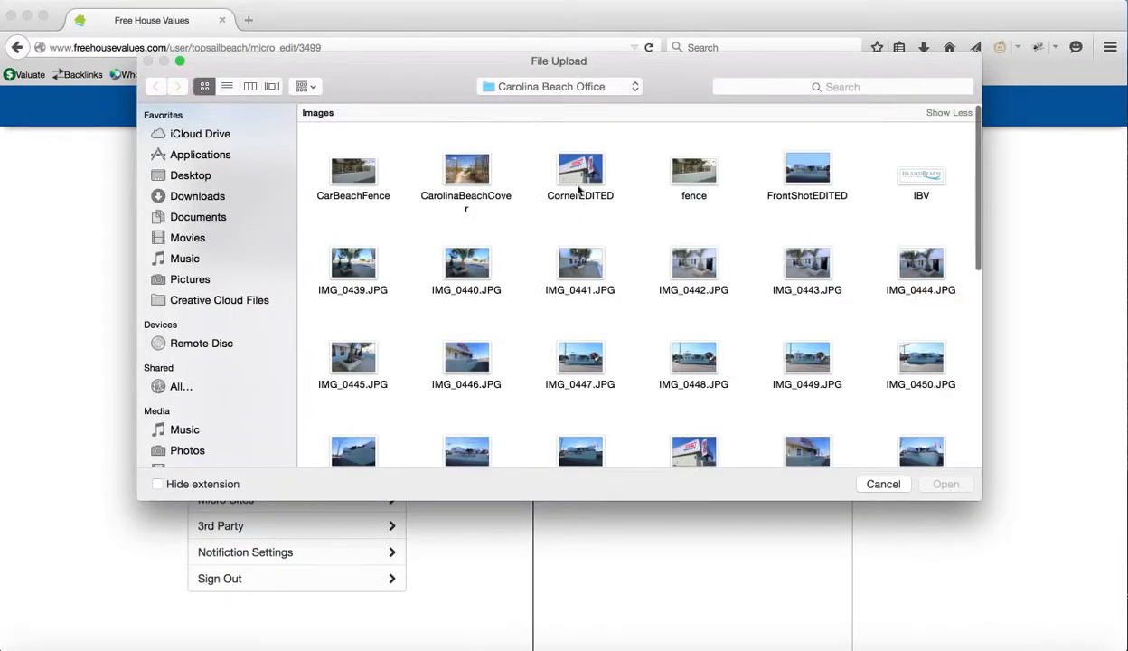
pyautogui.doubleClick(467, 172)
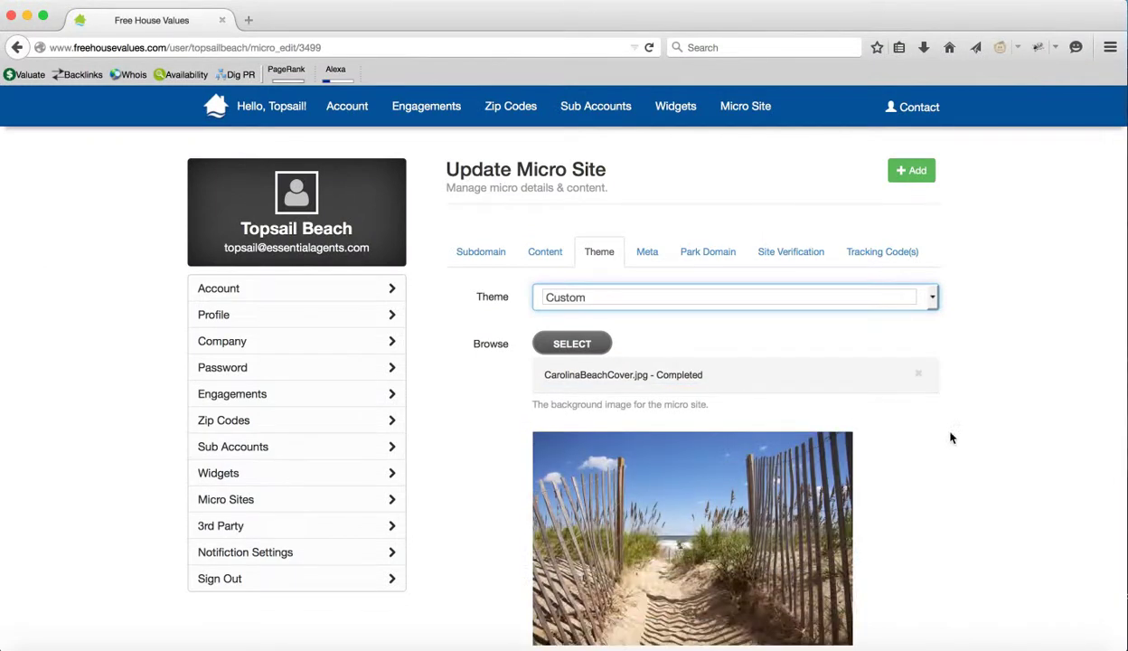
pyautogui.scroll(-4, 949, 437)
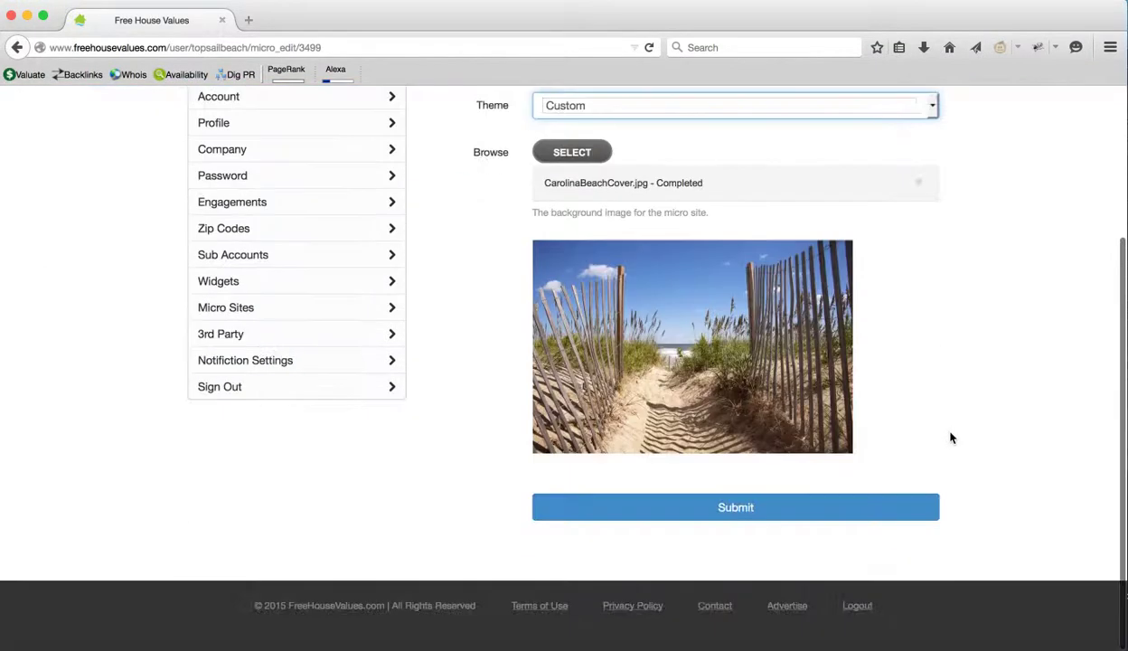
pyautogui.click(801, 505)
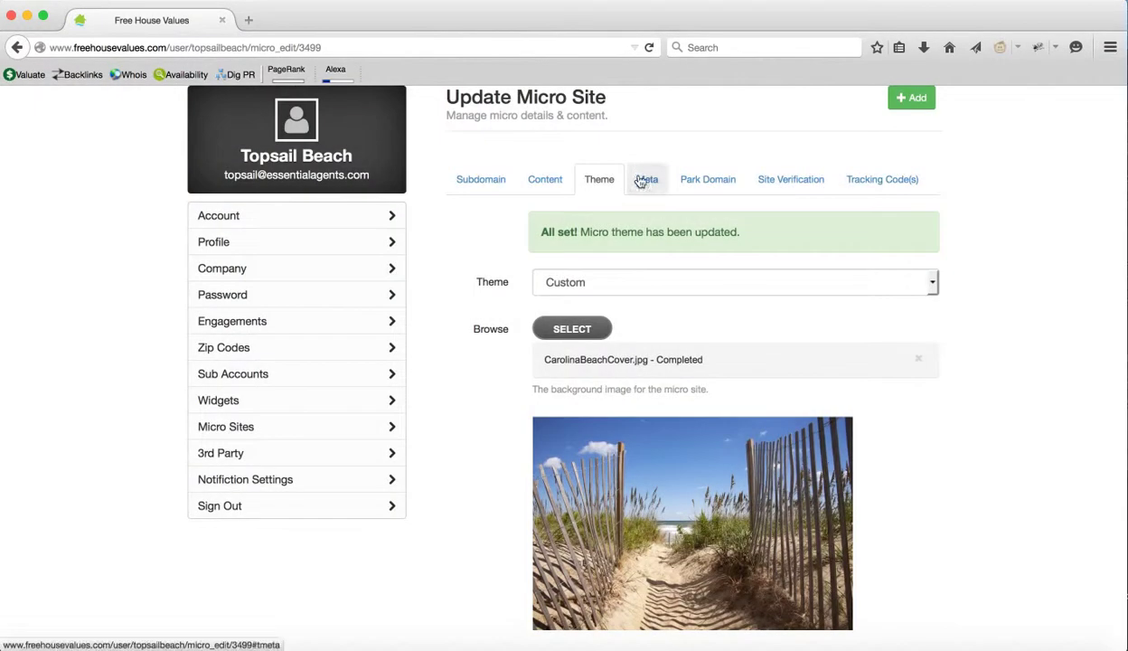
# Set the micro site's meta title to "Surf City Real Estate Values"
pyautogui.click(644, 181)
pyautogui.click(593, 298)
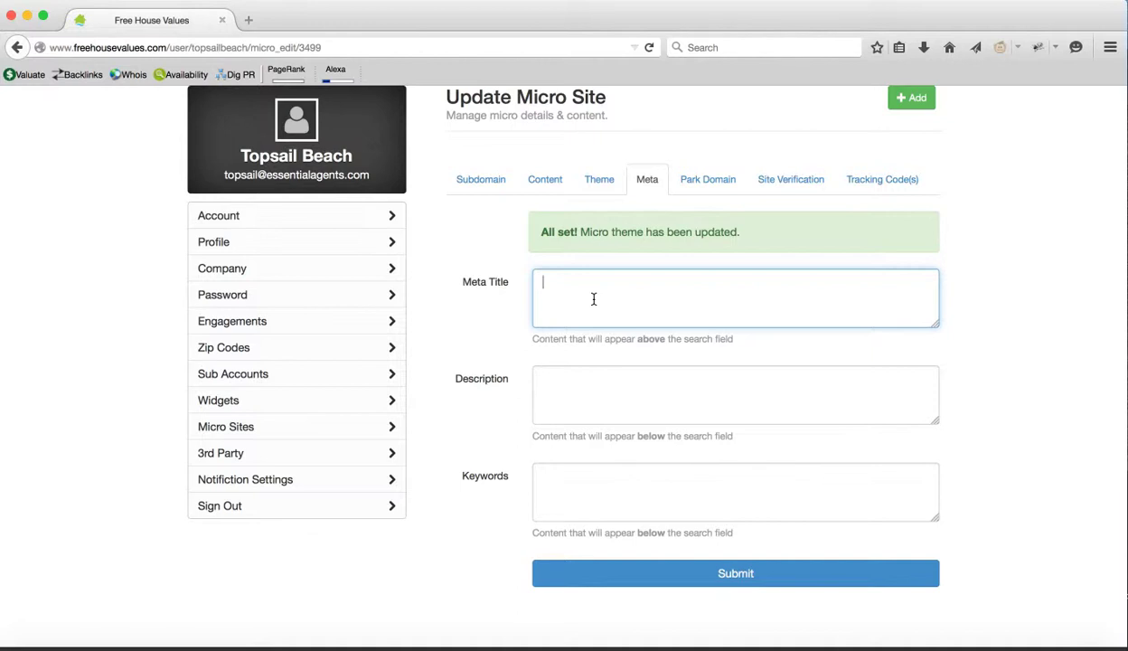
pyautogui.write('Surf City ')
pyautogui.write('Real Estate VAules')
pyautogui.press('BackSpace')
pyautogui.press('BackSpace')
pyautogui.press('BackSpace')
pyautogui.press('BackSpace')
pyautogui.press('BackSpace')
pyautogui.write('alues')
pyautogui.press('Tab')
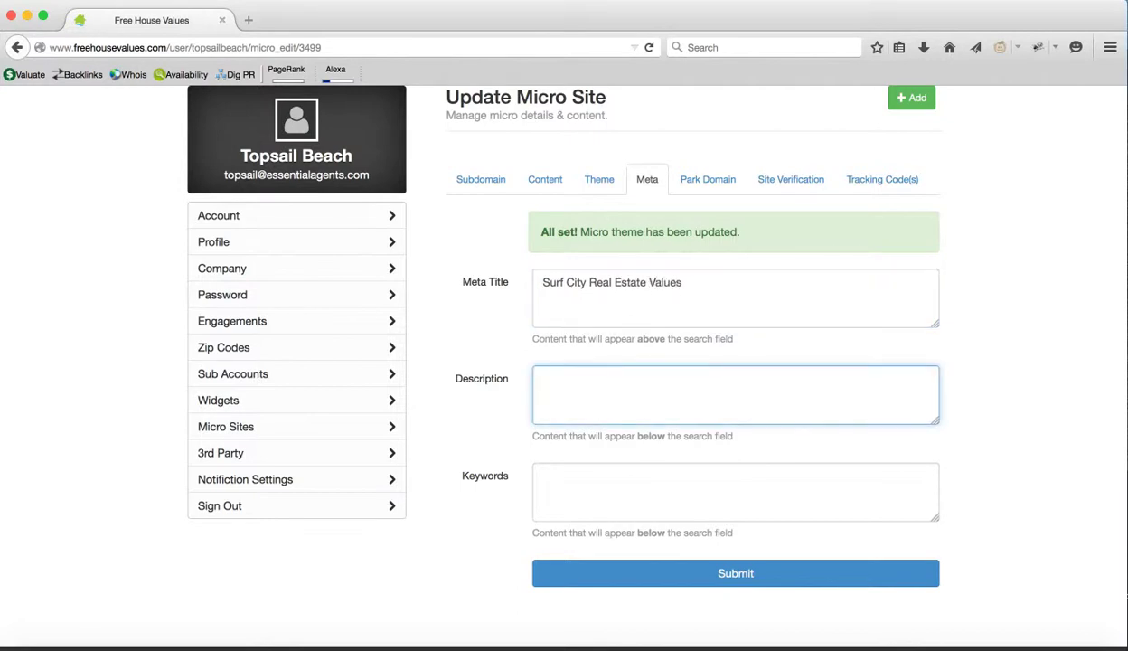
# Enter "See the value for any home in the Surf City area online and quickly." as the micro site's meta description
pyautogui.write('See any value for any')
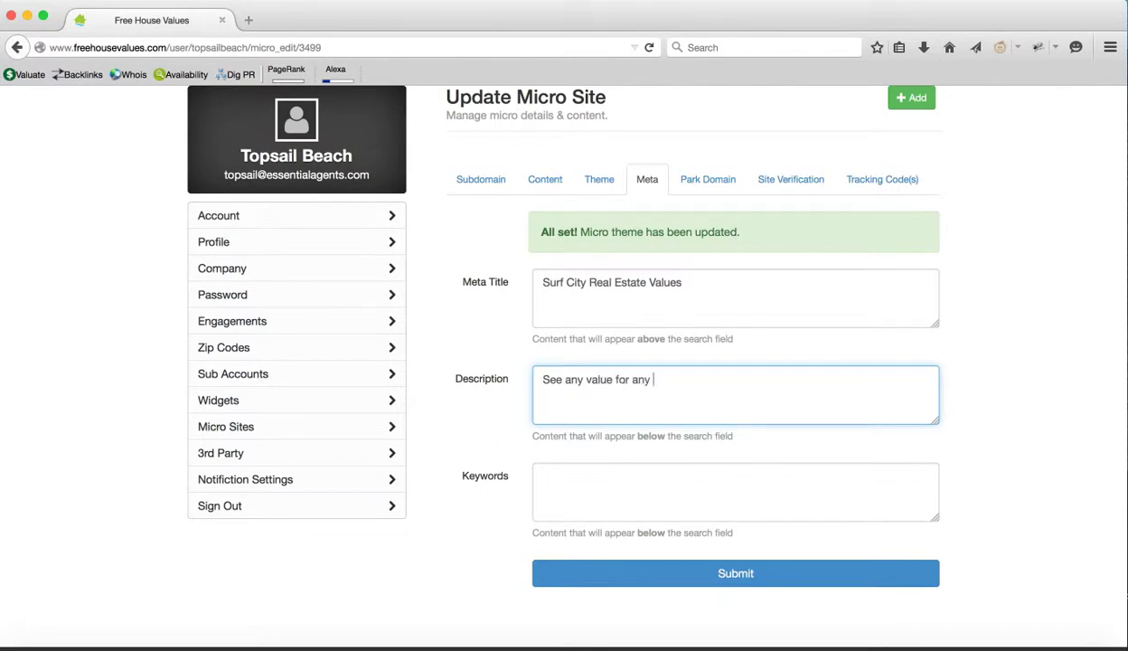
pyautogui.press('BackSpace')
pyautogui.press('BackSpace')
pyautogui.press('BackSpace')
pyautogui.press('BackSpace')
pyautogui.press('BackSpace')
pyautogui.press('BackSpace')
pyautogui.press('BackSpace')
pyautogui.press('BackSpace')
pyautogui.press('BackSpace')
pyautogui.press('BackSpace')
pyautogui.press('BackSpace')
pyautogui.press('BackSpace')
pyautogui.press('BackSpace')
pyautogui.press('BackSpace')
pyautogui.press('BackSpace')
pyautogui.press('BackSpace')
pyautogui.press('BackSpace')
pyautogui.press('BackSpace')
pyautogui.press('BackSpace')
pyautogui.write('the value for any home in ')
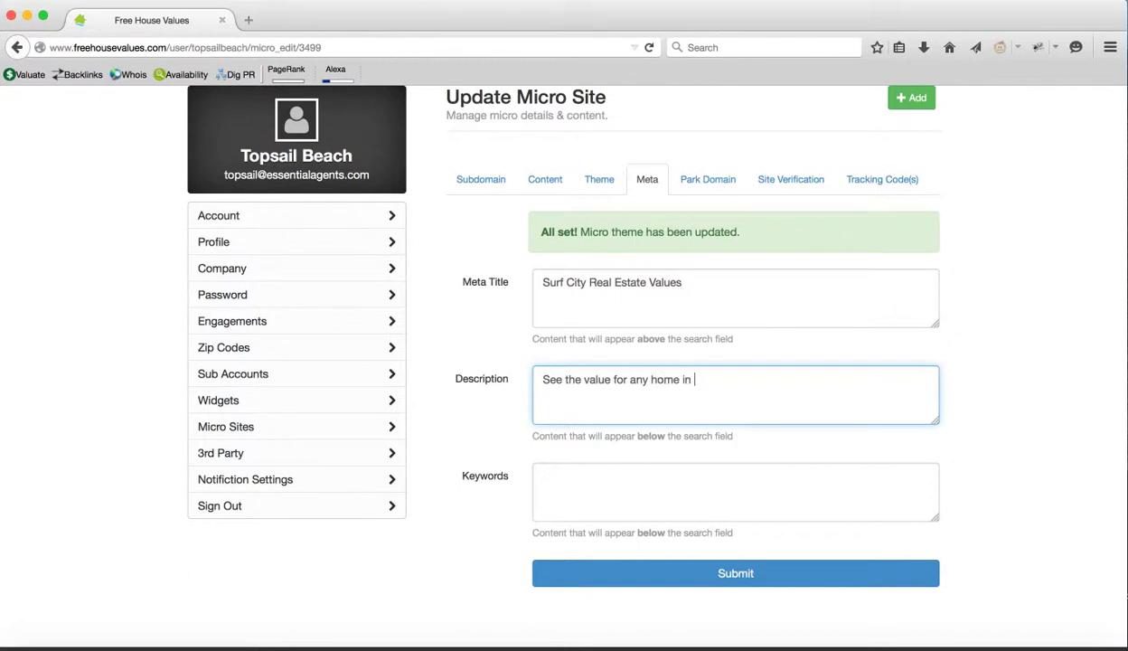
pyautogui.write('the Surf City area online a')
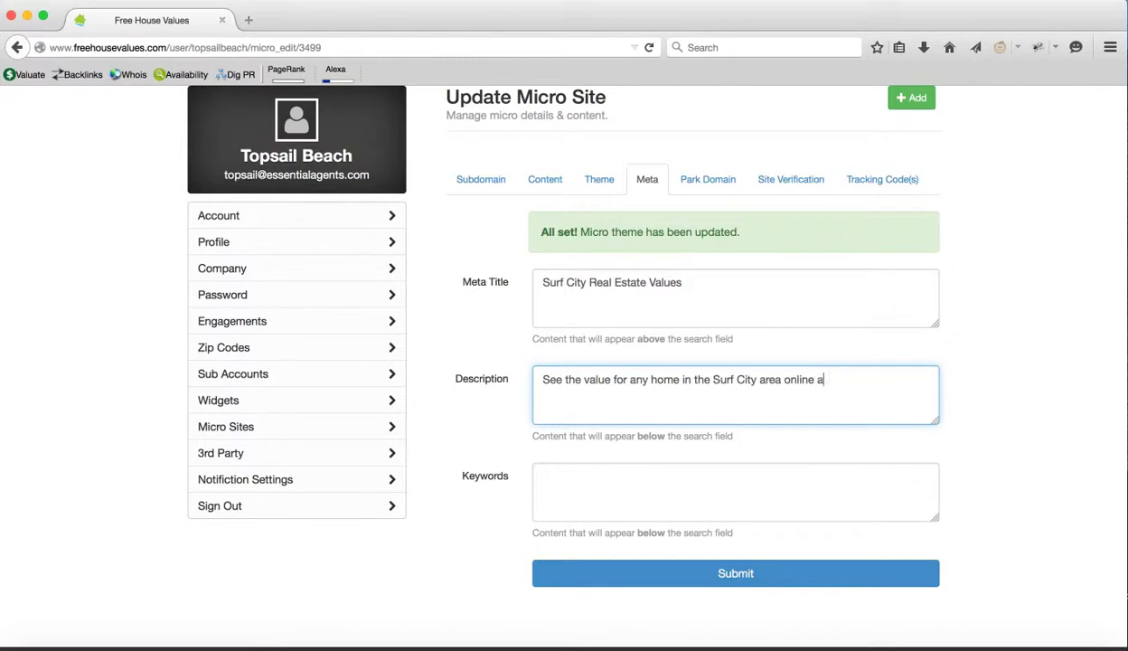
pyautogui.write('nd quickly.  Sponsored')
pyautogui.press('BackSpace')
pyautogui.press('BackSpace')
pyautogui.press('BackSpace')
pyautogui.press('BackSpace')
pyautogui.press('BackSpace')
pyautogui.press('BackSpace')
pyautogui.press('BackSpace')
pyautogui.press('BackSpace')
pyautogui.press('BackSpace')
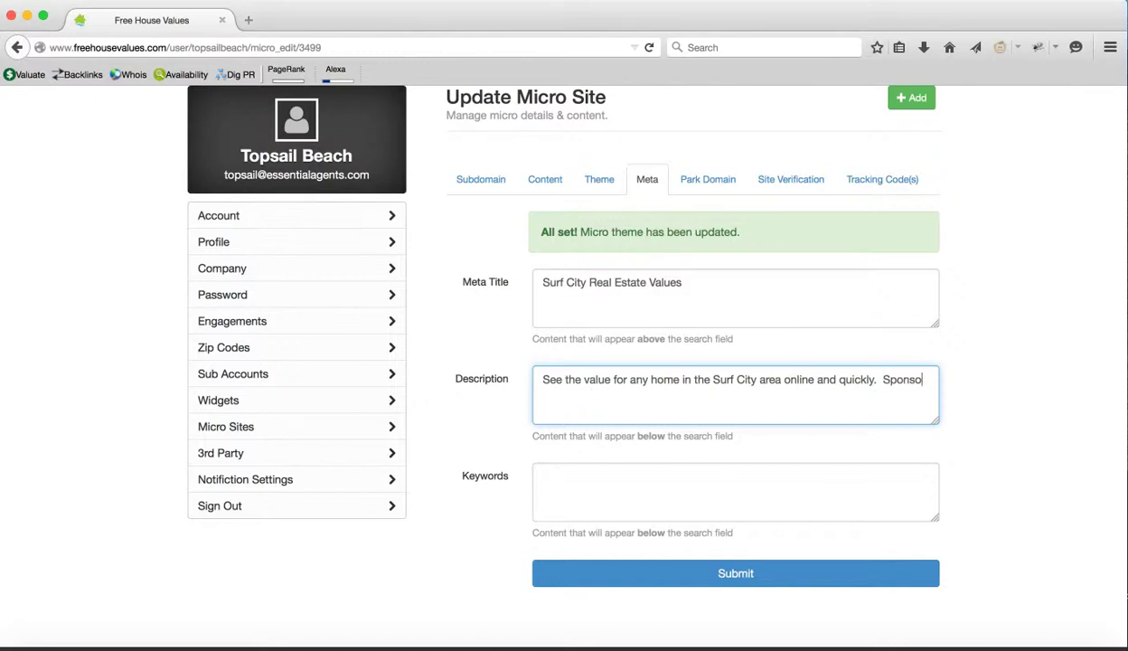
# Add the sentence "Provide by RE/MAX Essential located in Topsail Beach NC." to the end of the meta description
pyautogui.write('Provide by RE/MAX Essential')
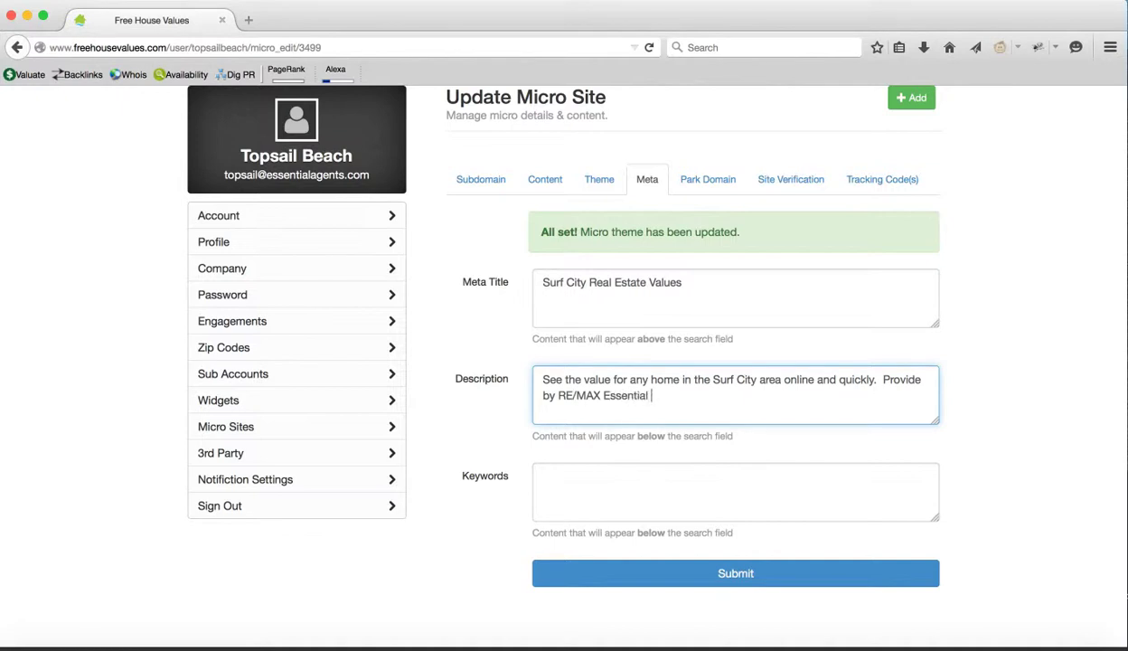
pyautogui.write(' located in')
pyautogui.press('BackSpace')
pyautogui.press('BackSpace')
pyautogui.press('BackSpace')
pyautogui.write('located in Topsail Be')
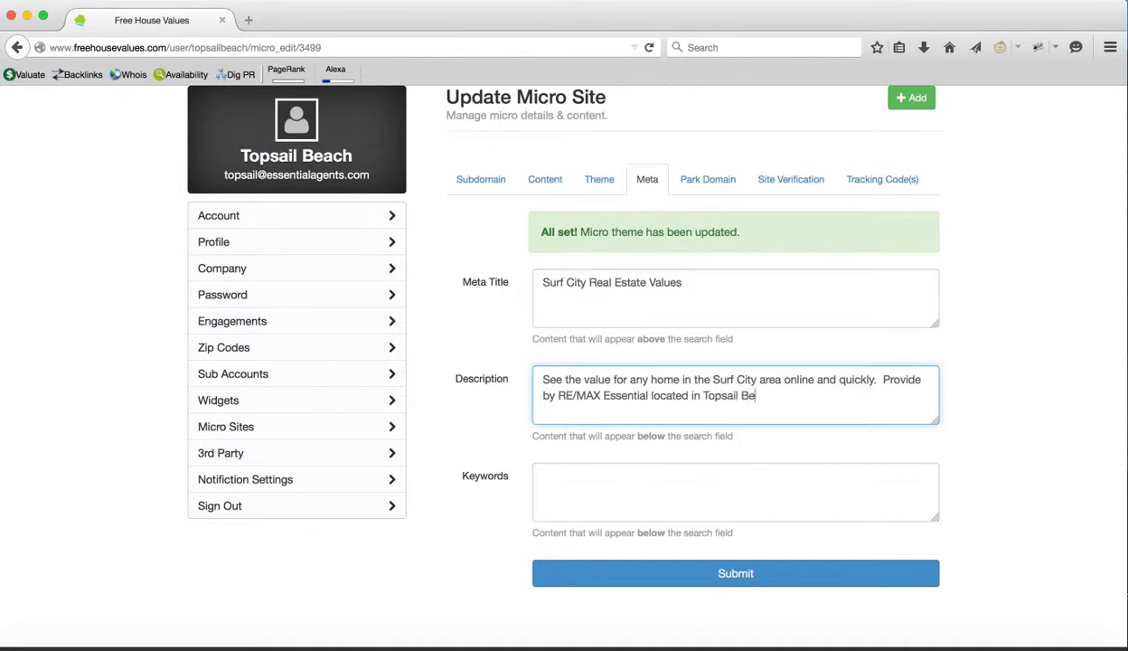
pyautogui.write('ach NC.')
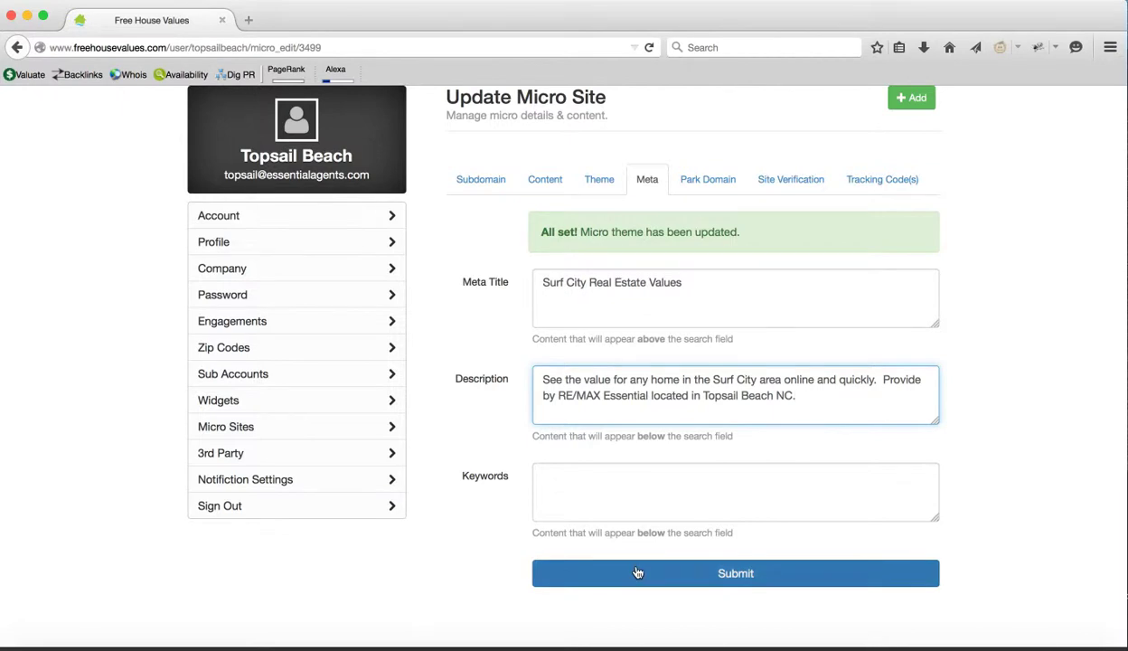
# Enter the meta keywords "real estate, house values, zillow, trulia, realtor.com, remax, coldwell banker,"
pyautogui.click(647, 509)
pyautogui.write('real et')
pyautogui.write('ate,')
pyautogui.press('BackSpace')
pyautogui.press('BackSpace')
pyautogui.press('BackSpace')
pyautogui.press('BackSpace')
pyautogui.press('BackSpace')
pyautogui.press('BackSpace')
pyautogui.write('sate, hous')
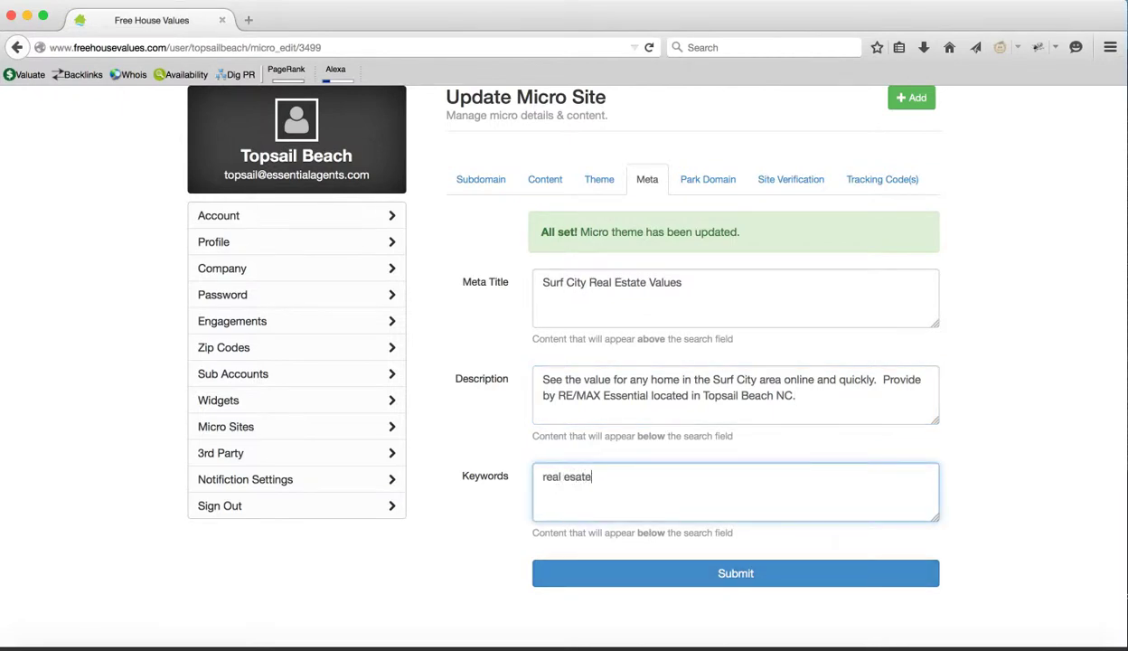
pyautogui.press('BackSpace')
pyautogui.press('BackSpace')
pyautogui.press('BackSpace')
pyautogui.press('BackSpace')
pyautogui.press('BackSpace')
pyautogui.press('BackSpace')
pyautogui.press('BackSpace')
pyautogui.press('BackSpace')
pyautogui.press('BackSpace')
pyautogui.press('BackSpace')
pyautogui.press('BackSpace')
pyautogui.write('estate, ')
pyautogui.write(' hosue avlu')
pyautogui.press('BackSpace')
pyautogui.press('BackSpace')
pyautogui.press('BackSpace')
pyautogui.press('BackSpace')
pyautogui.press('BackSpace')
pyautogui.press('BackSpace')
pyautogui.press('BackSpace')
pyautogui.press('BackSpace')
pyautogui.write('use values, zillow, ')
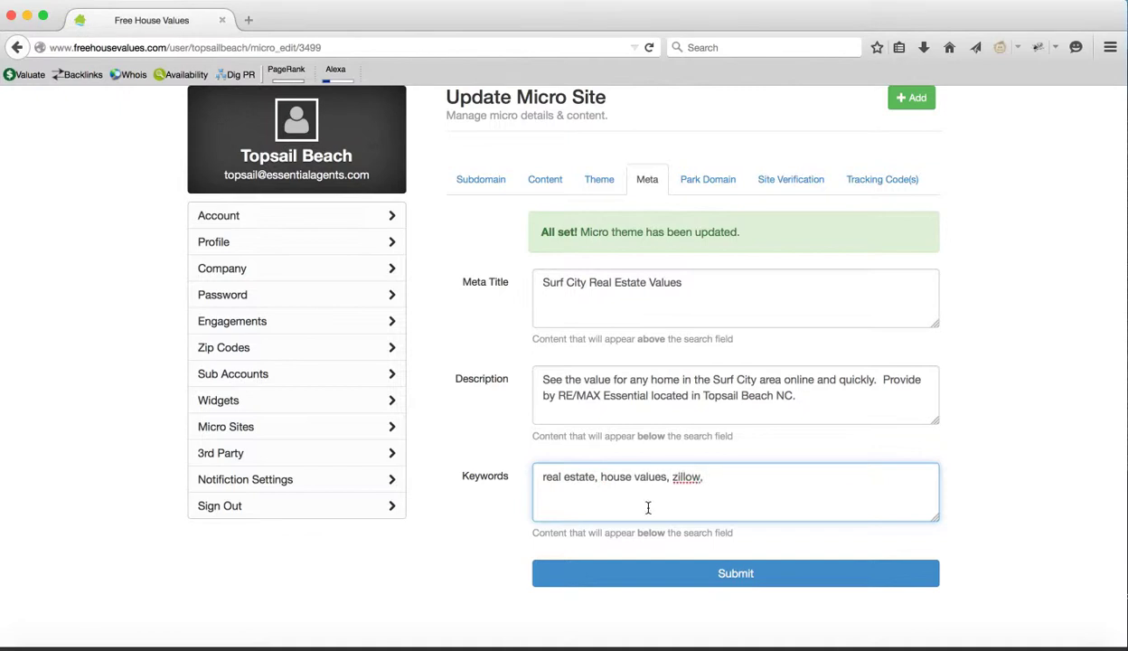
pyautogui.write('trulia, realtor.com, remax, ')
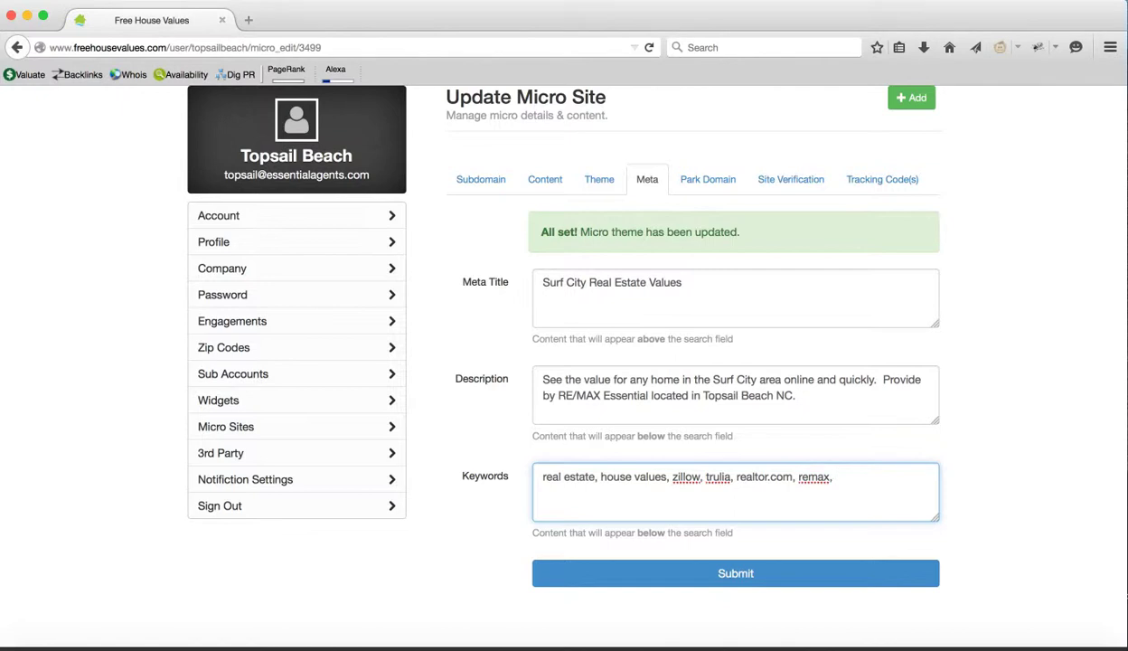
pyautogui.write('coldwell banker ')
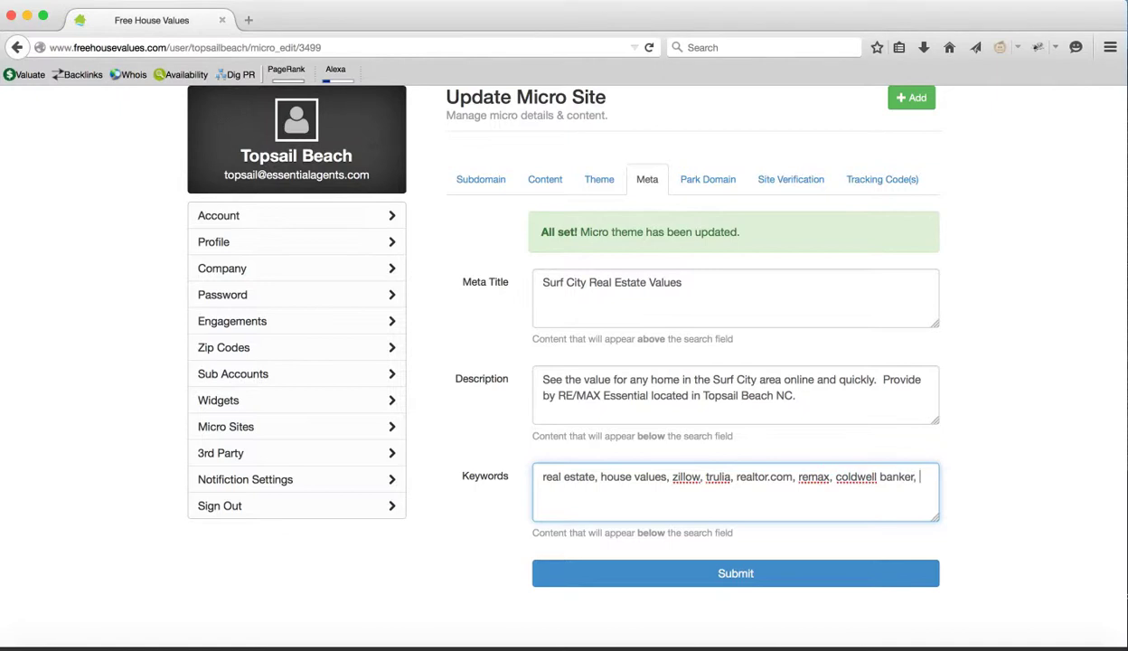
# Append "century 21, sotherbys, property, homes, topsail beach, surf city" to the meta keywords and submit the meta information
pyautogui.write(' cal')
pyautogui.press('BackSpace')
pyautogui.press('BackSpace')
pyautogui.write('entury 21, sotherbys,')
pyautogui.press('BackSpace')
pyautogui.press('BackSpace')
pyautogui.write(', pr')
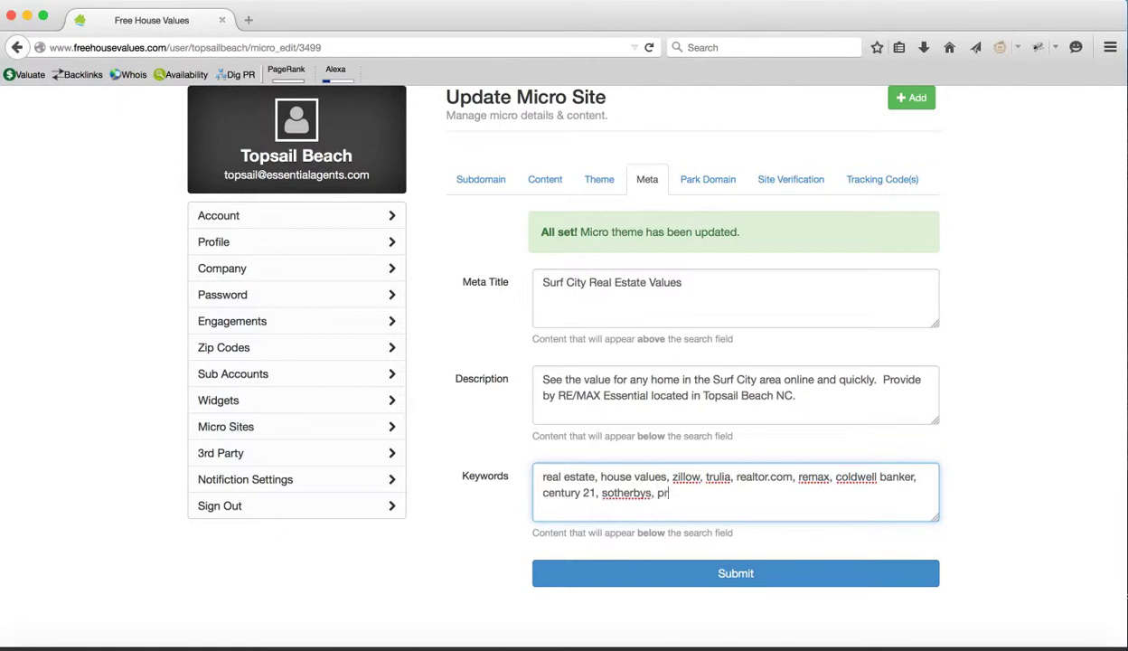
pyautogui.write('operty homes')
pyautogui.press('BackSpace')
pyautogui.press('BackSpace')
pyautogui.press('BackSpace')
pyautogui.press('BackSpace')
pyautogui.press('BackSpace')
pyautogui.press('BackSpace')
pyautogui.write('homes')
pyautogui.press('BackSpace')
pyautogui.press('BackSpace')
pyautogui.press('BackSpace')
pyautogui.press('BackSpace')
pyautogui.press('BackSpace')
pyautogui.press('BackSpace')
pyautogui.write(', homes, topsail beach, surf city')
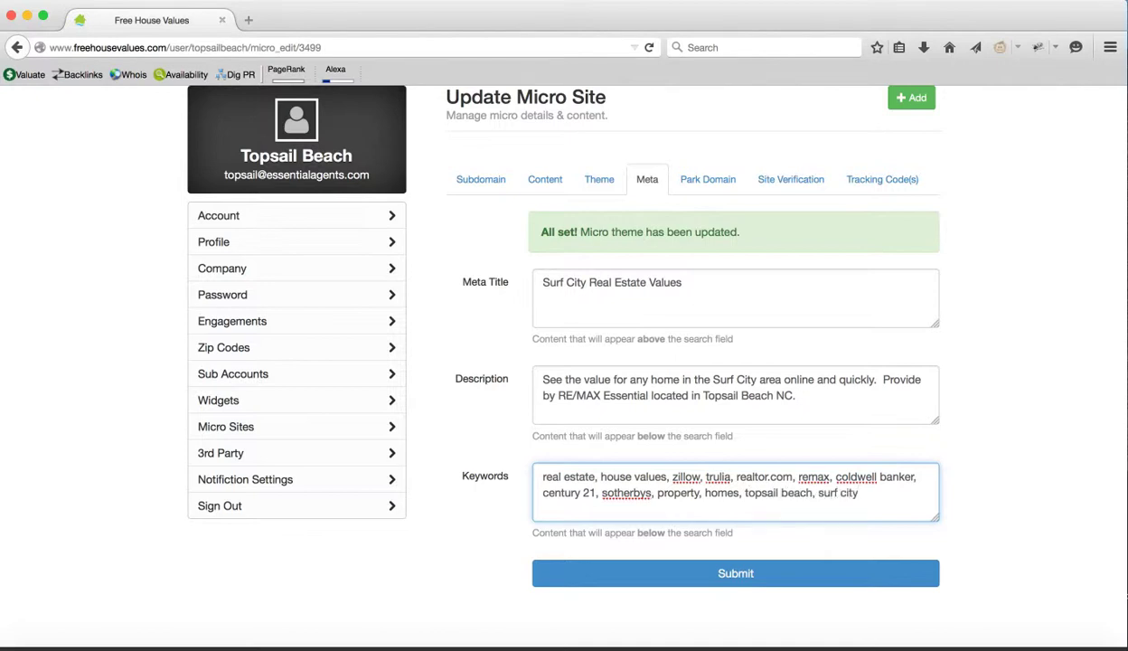
pyautogui.click(696, 571)
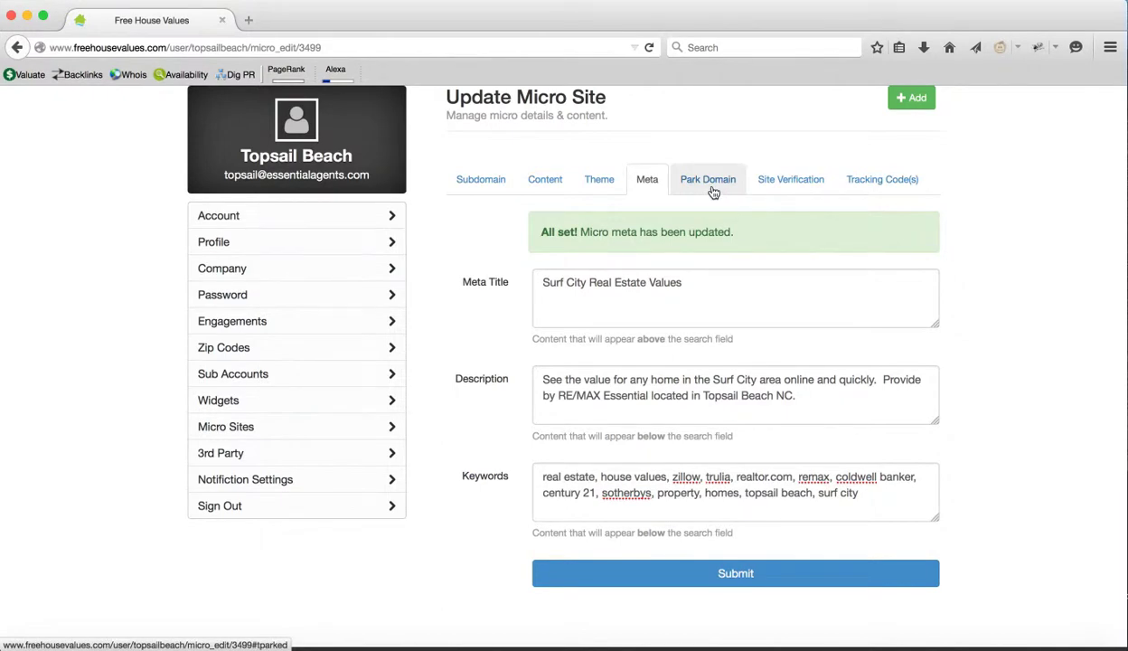
# Open the domain parking settings of the surfcityvalues micro site
pyautogui.click(713, 193)
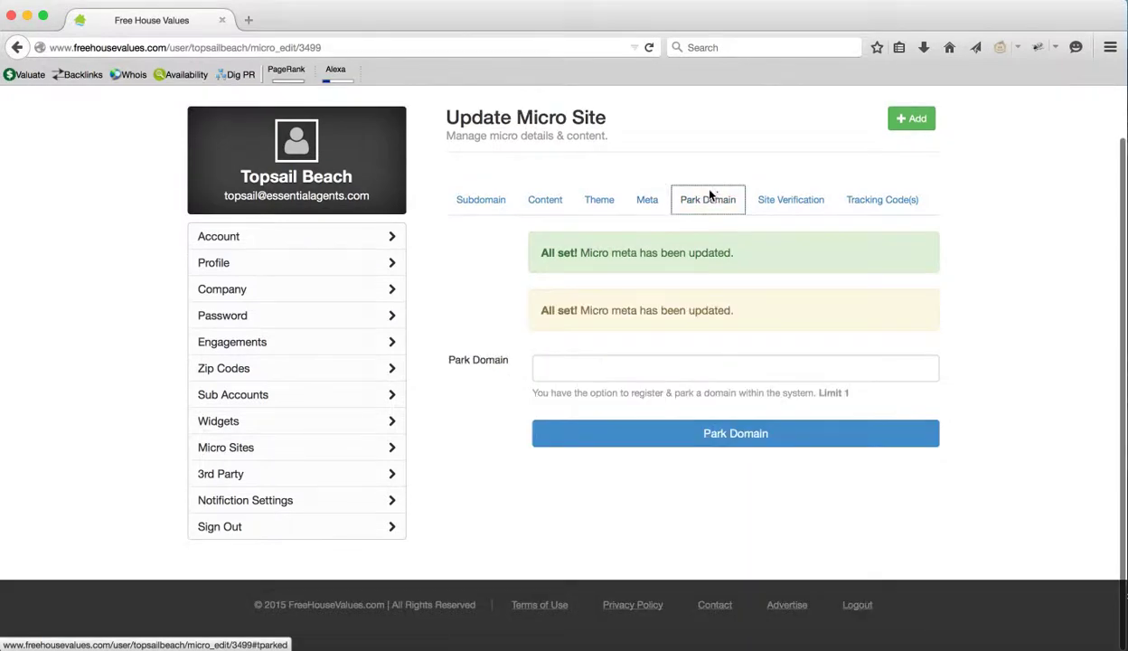
pyautogui.click(647, 201)
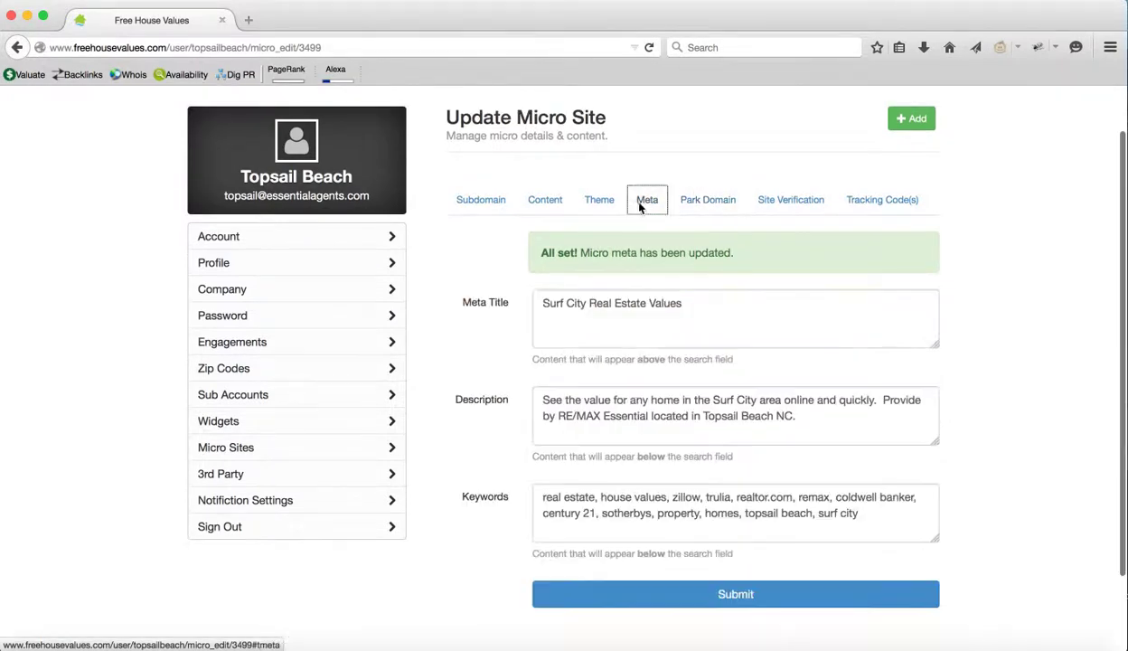
pyautogui.click(735, 200)
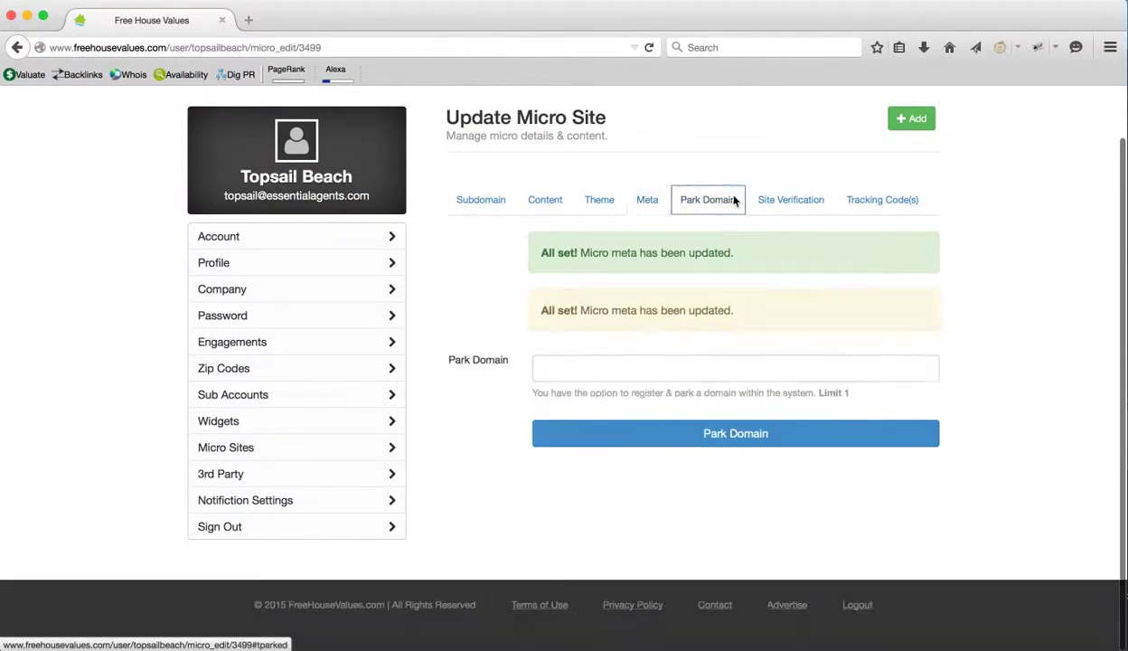
pyautogui.click(632, 366)
pyautogui.write('sur')
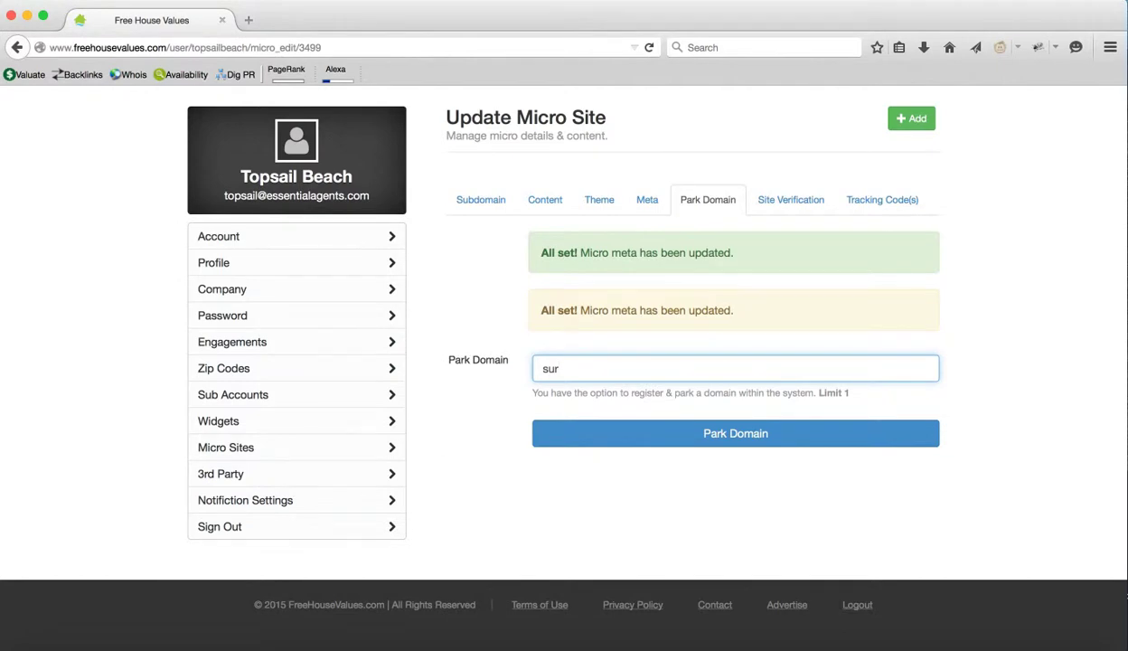
pyautogui.press('BackSpace')
pyautogui.press('BackSpace')
pyautogui.press('BackSpace')
pyautogui.write('ns2.')
pyautogui.write('diramar')
pyautogui.press('BackSpace')
pyautogui.press('BackSpace')
pyautogui.press('BackSpace')
pyautogui.press('BackSpace')
pyautogui.press('BackSpace')
pyautogui.press('BackSpace')
pyautogui.write('ria.')
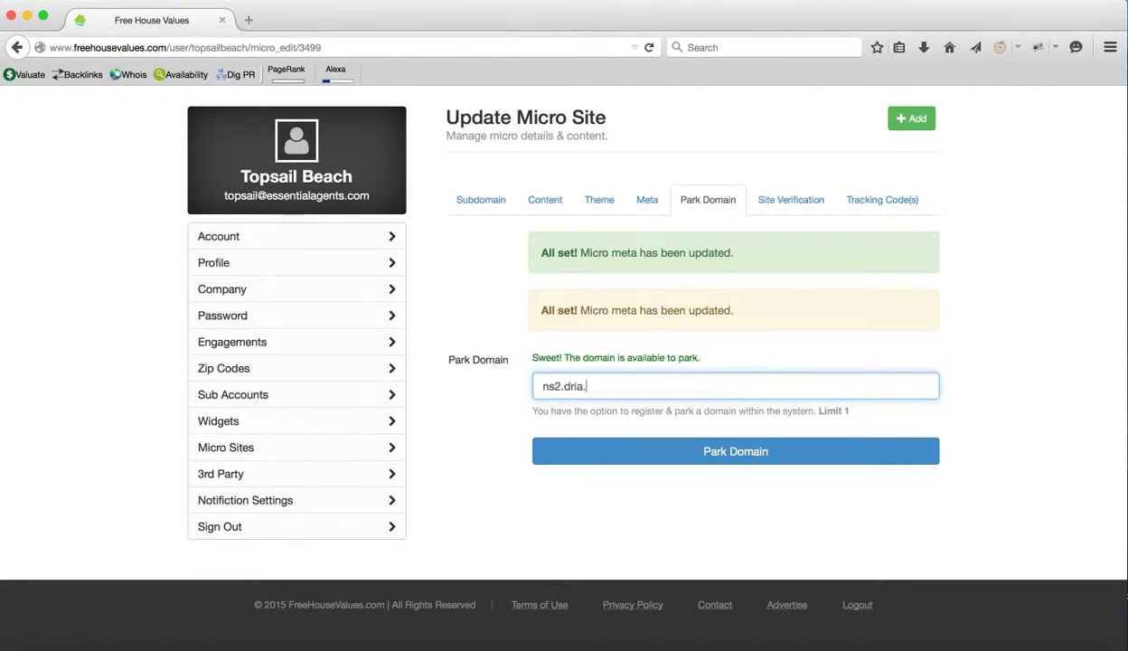
pyautogui.write('marketing.com')
pyautogui.moveTo(658, 386); pyautogui.dragTo(535, 387)
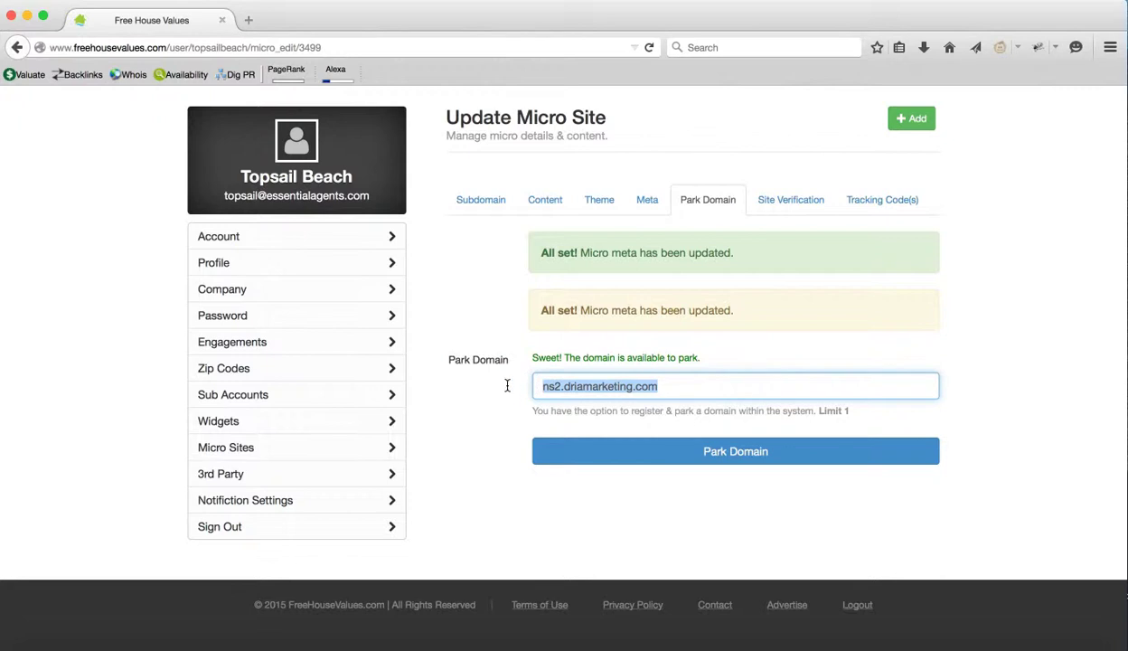
pyautogui.press('BackSpace')
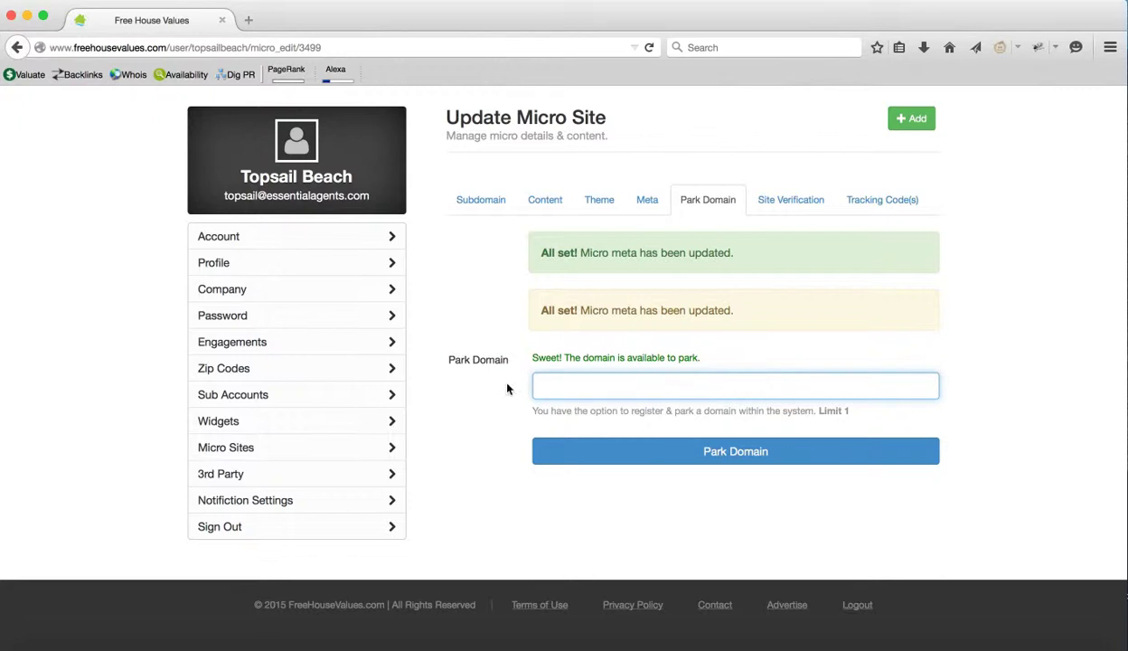
# Park the domain surfcityvalues.com on the micro site
pyautogui.write('surfy')
pyautogui.press('BackSpace')
pyautogui.write('cityvalues.com')
pyautogui.click(633, 461)
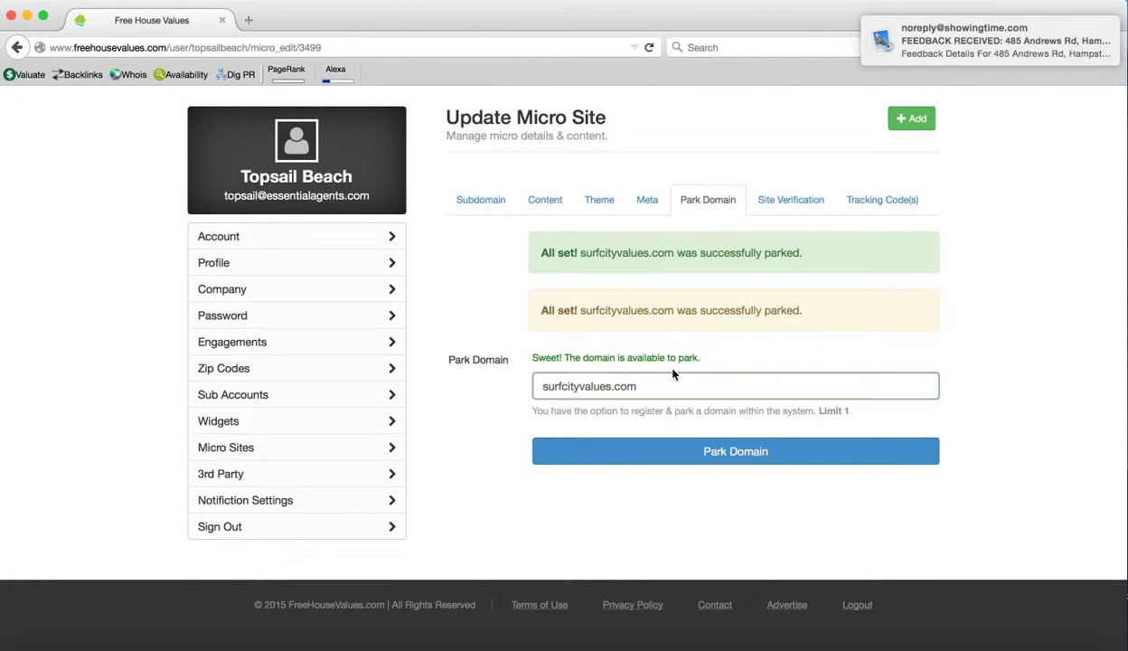
# Examine the micro site's Google verification and tracking code fields, and return to the list of micro sites
pyautogui.click(788, 206)
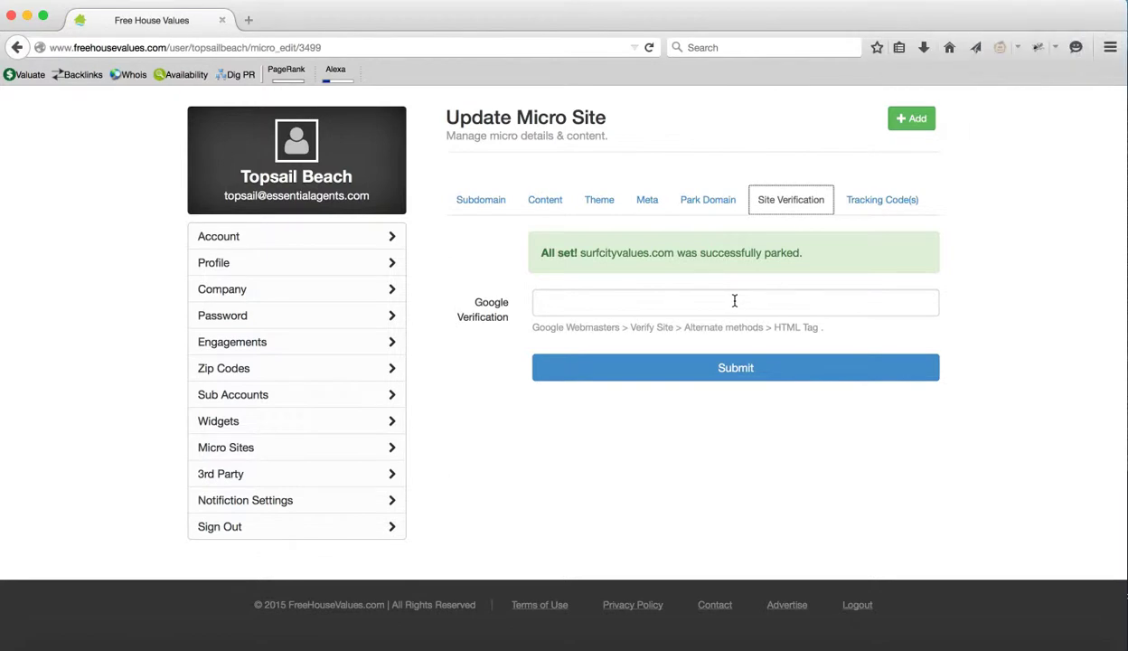
pyautogui.click(902, 210)
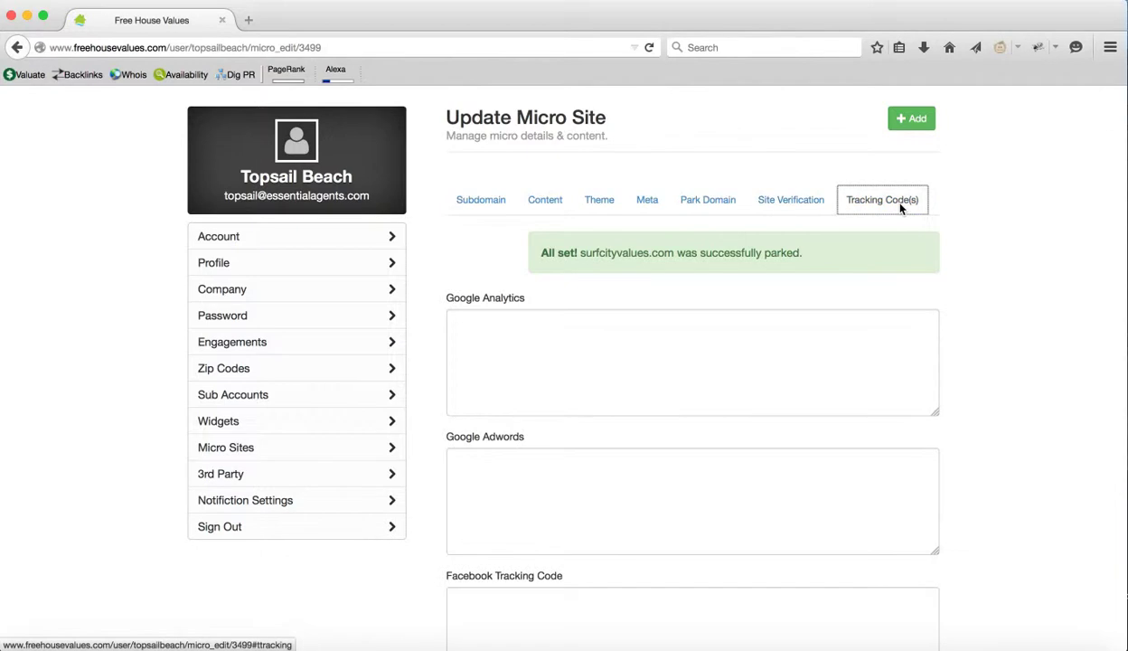
pyautogui.scroll(-3, 798, 379)
pyautogui.scroll(-2, 798, 379)
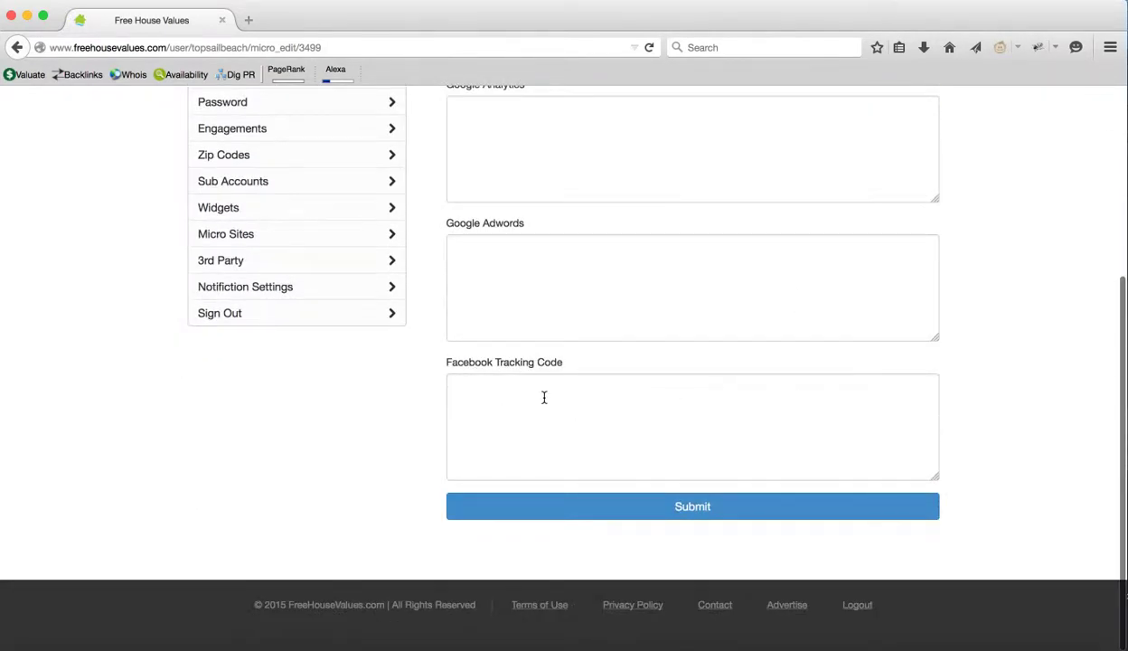
pyautogui.scroll(6, 544, 397)
pyautogui.scroll(-3, 544, 398)
pyautogui.scroll(3, 544, 395)
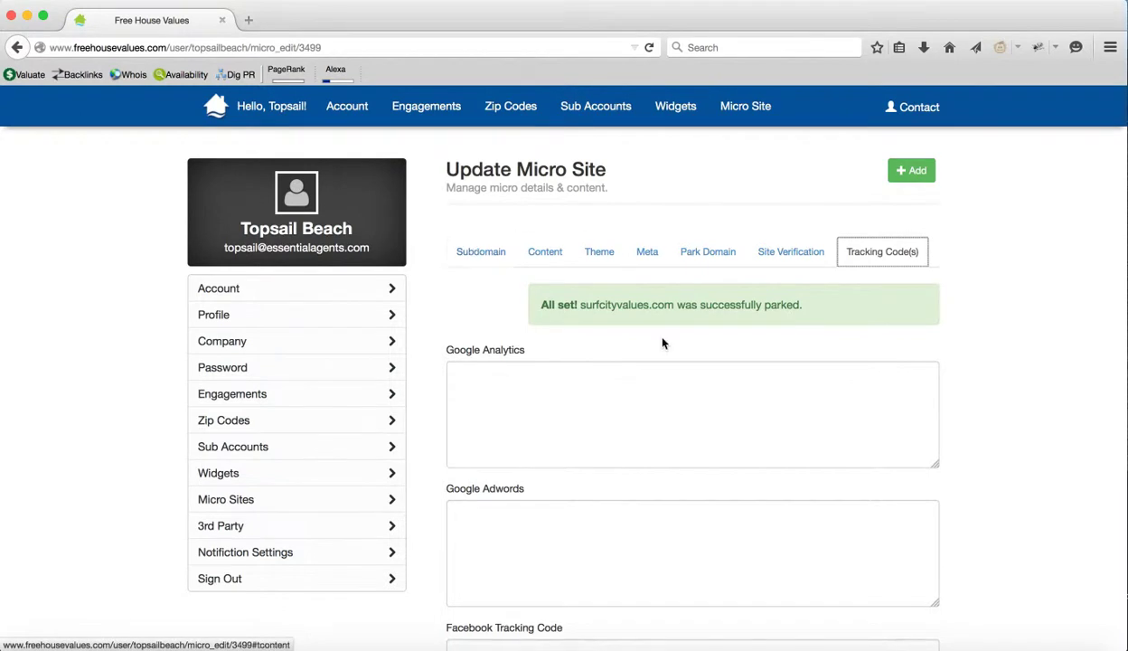
pyautogui.scroll(-5, 662, 340)
pyautogui.scroll(5, 662, 340)
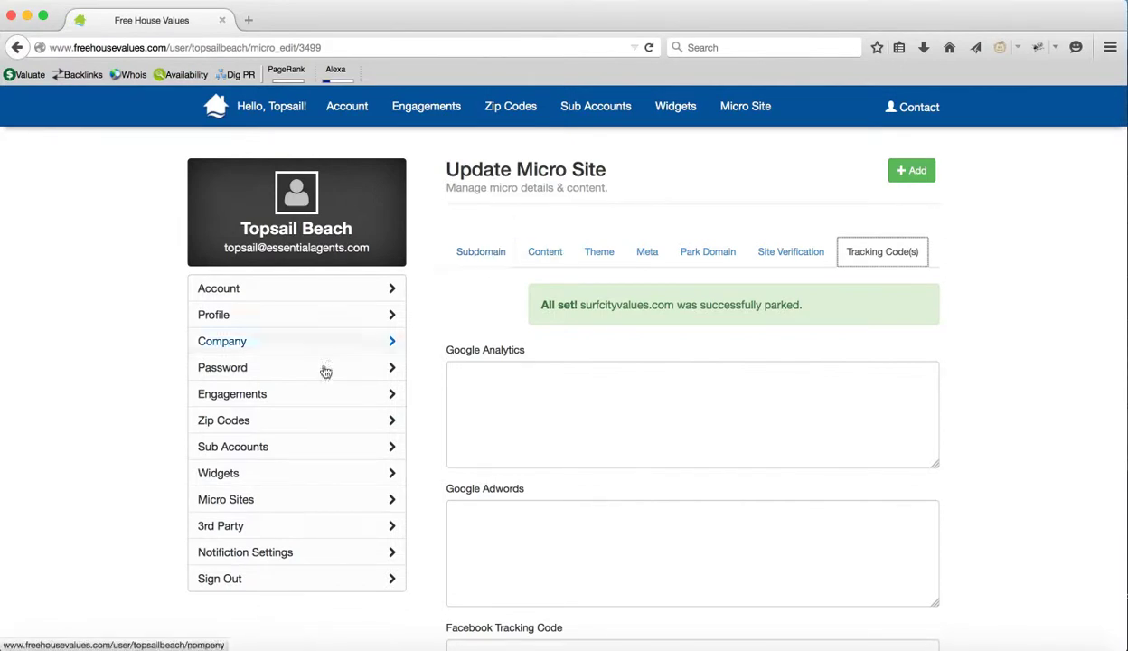
pyautogui.click(222, 498)
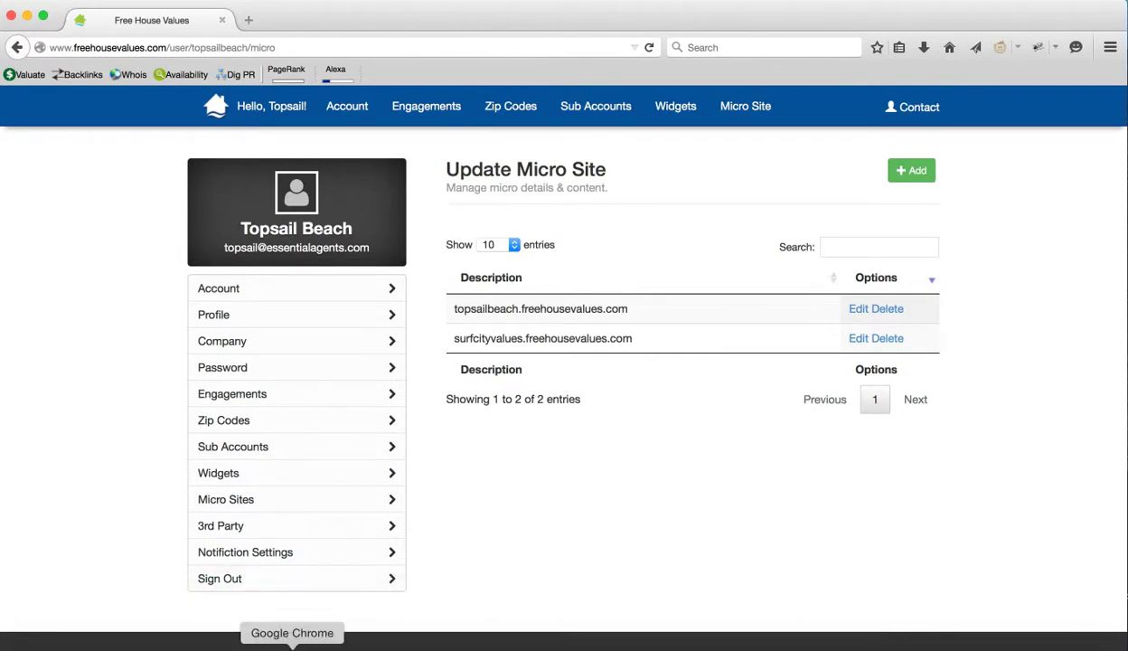
# Switch to Safari, visit surfcityvalues.com to check the published micro site, and close the Safari window
pyautogui.click(254, 643)
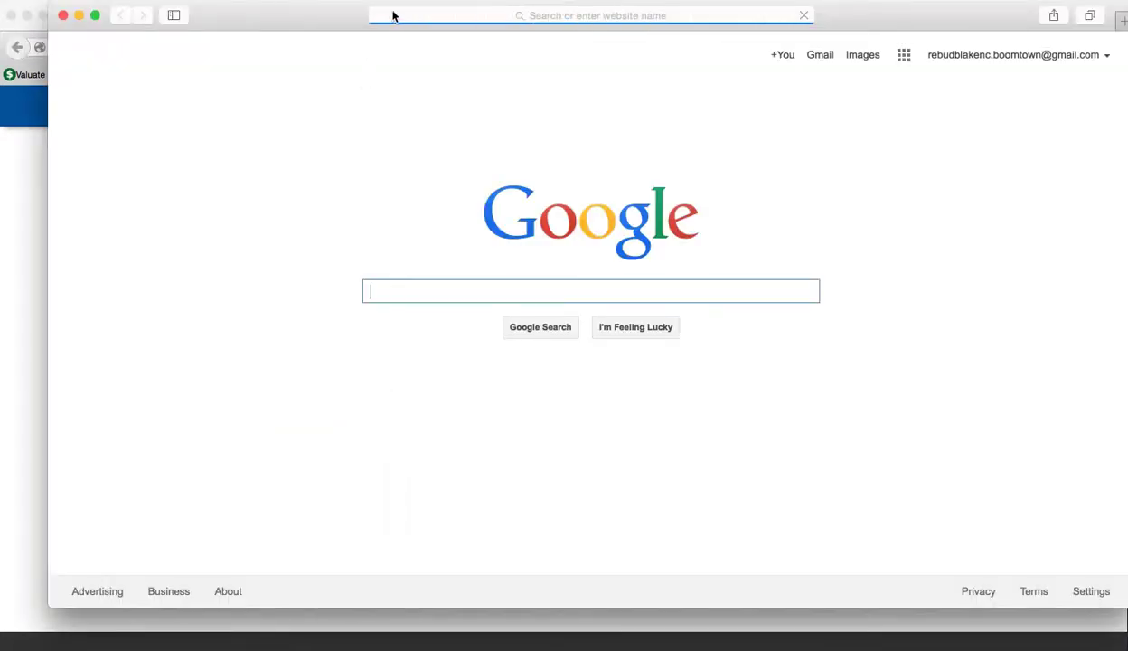
pyautogui.click(366, 22)
pyautogui.write('surf')
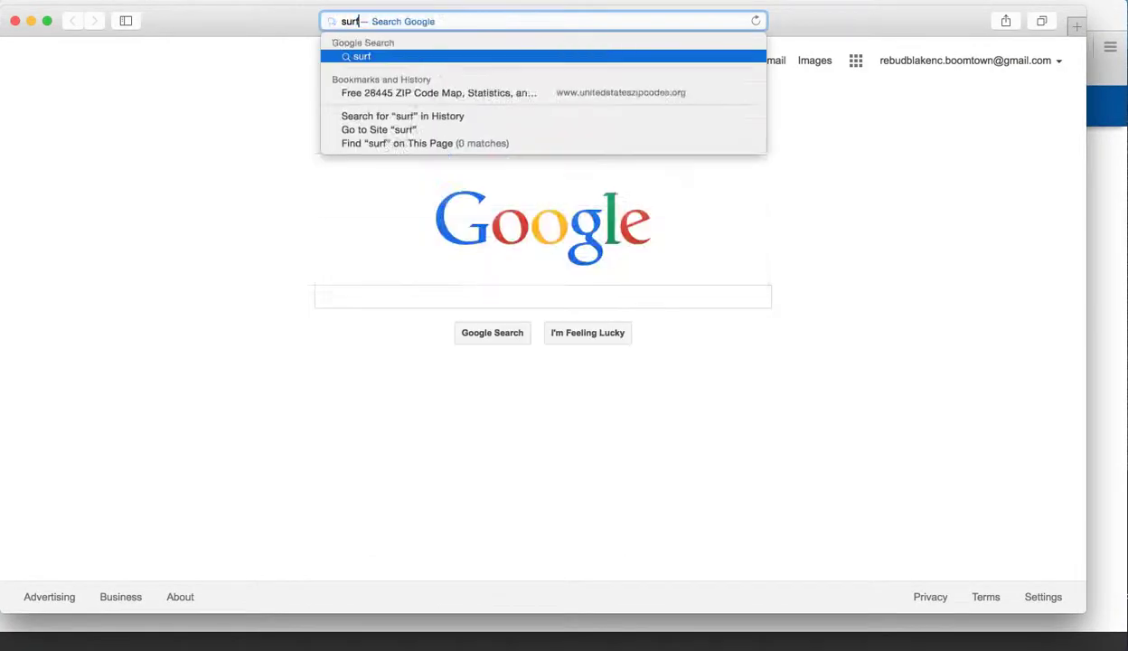
pyautogui.write('cityvalues.com')
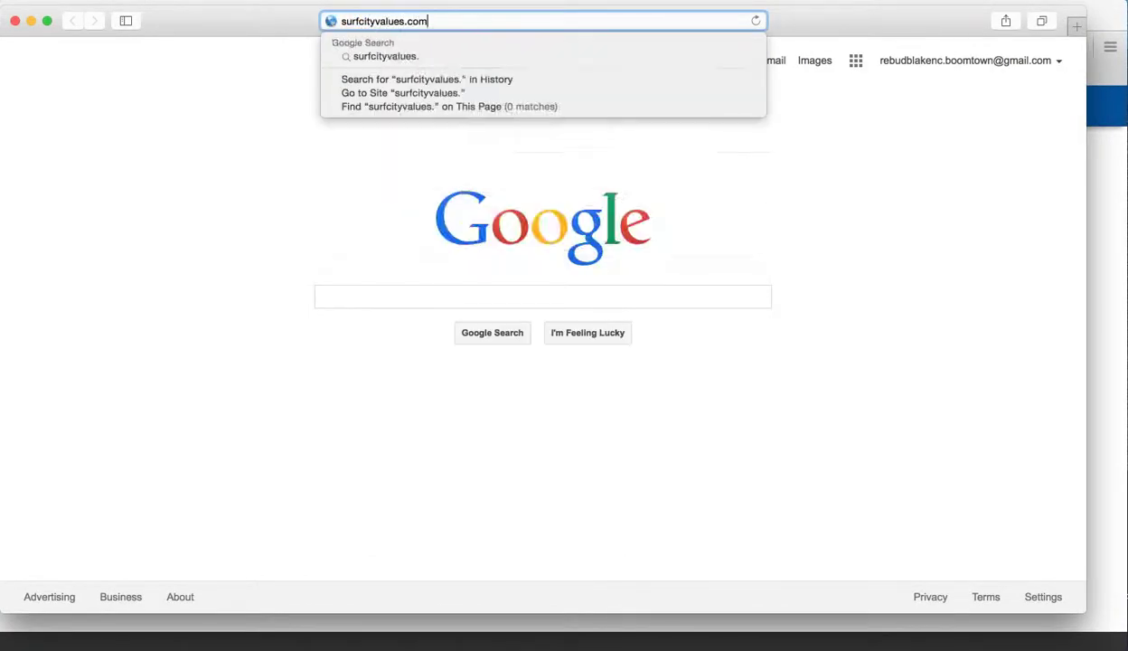
pyautogui.press('Return')
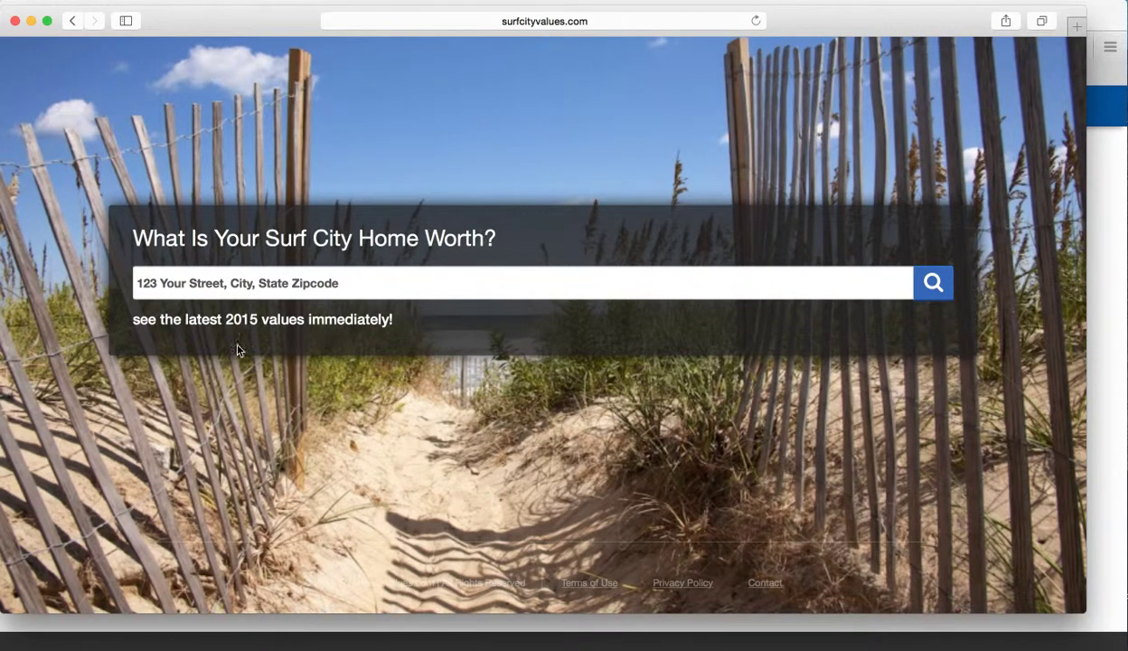
pyautogui.moveTo(2, 133)
pyautogui.mouseDown()
pyautogui.moveTo(391, 128)
pyautogui.moveTo(1, 125)
pyautogui.mouseUp()
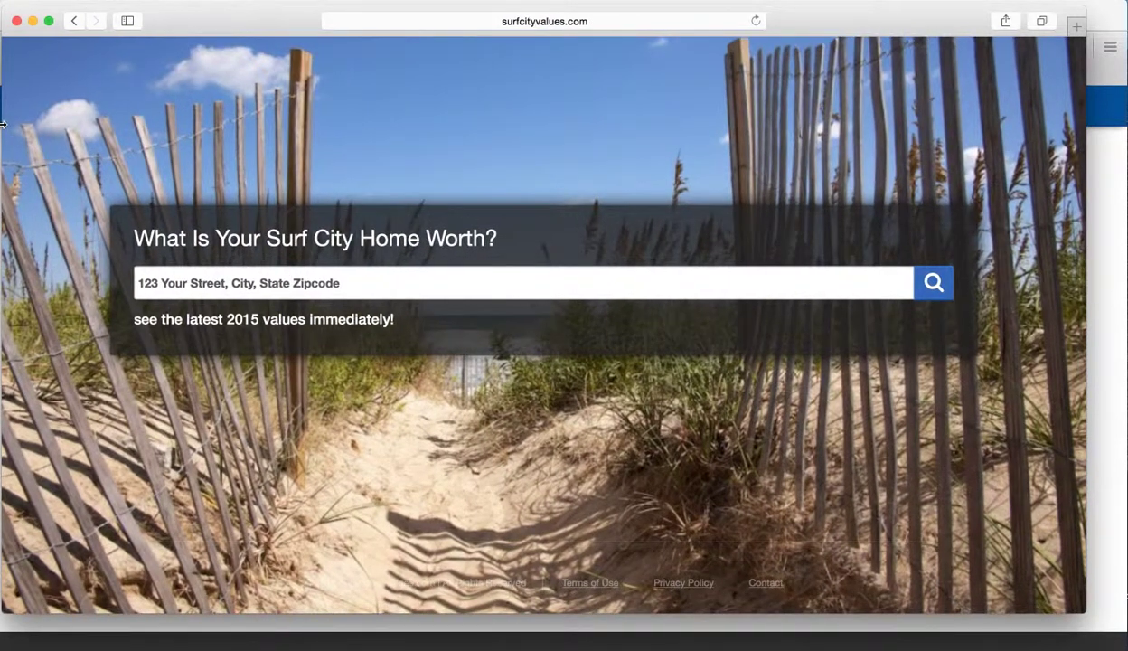
pyautogui.click(16, 20)
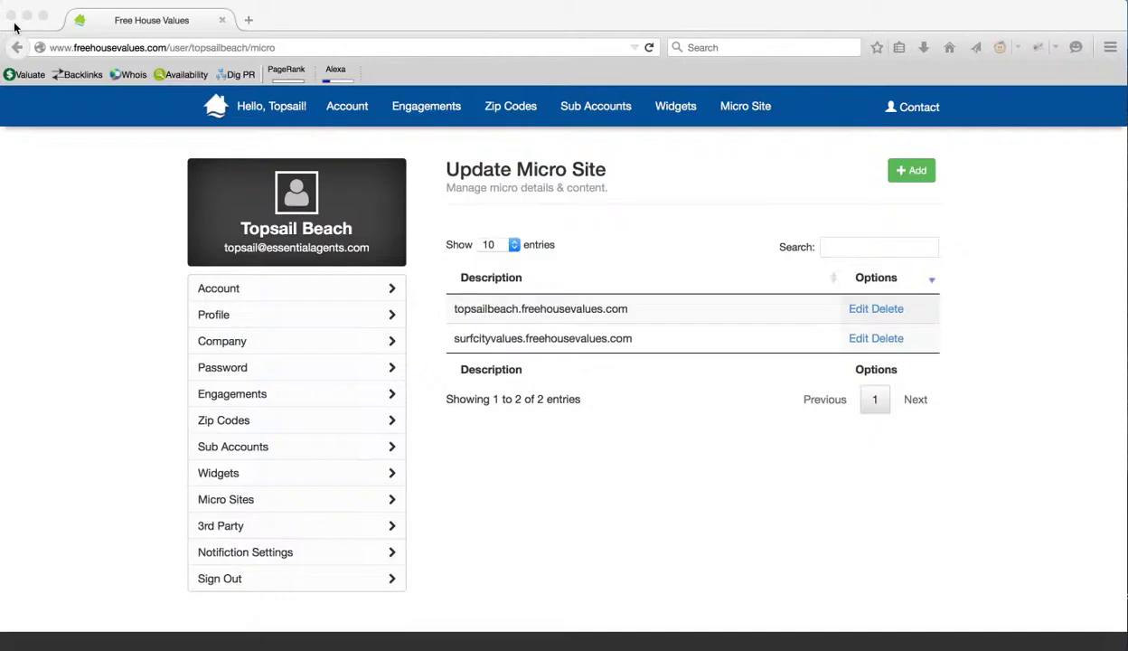